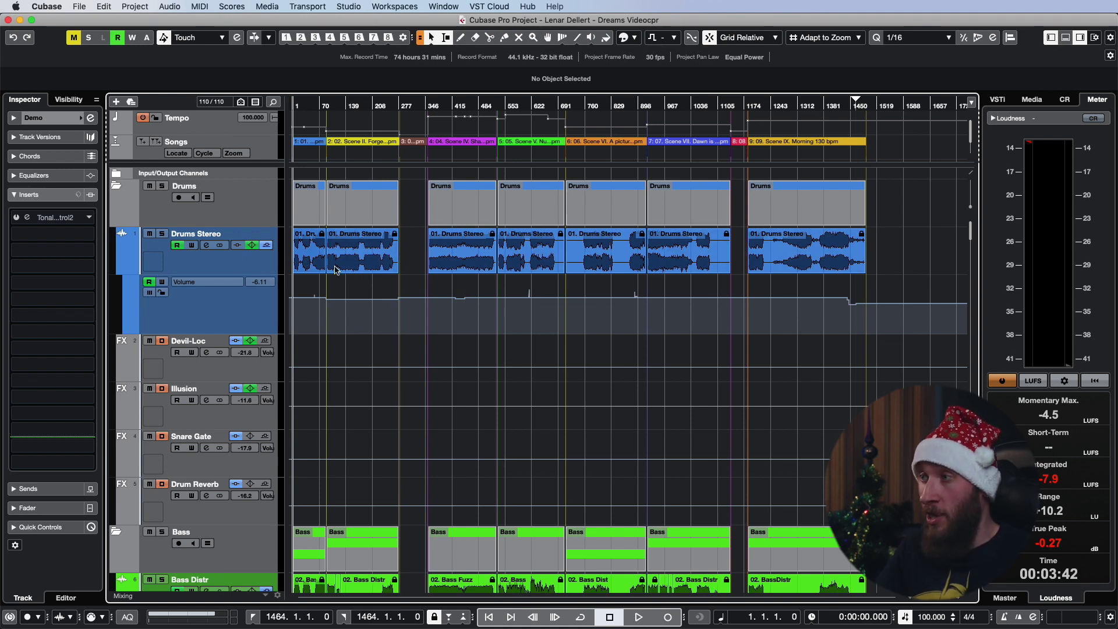
Look through all the project's tracks, from the Drums folder down to the Demo track
scroll(459, 369, "down", 5)
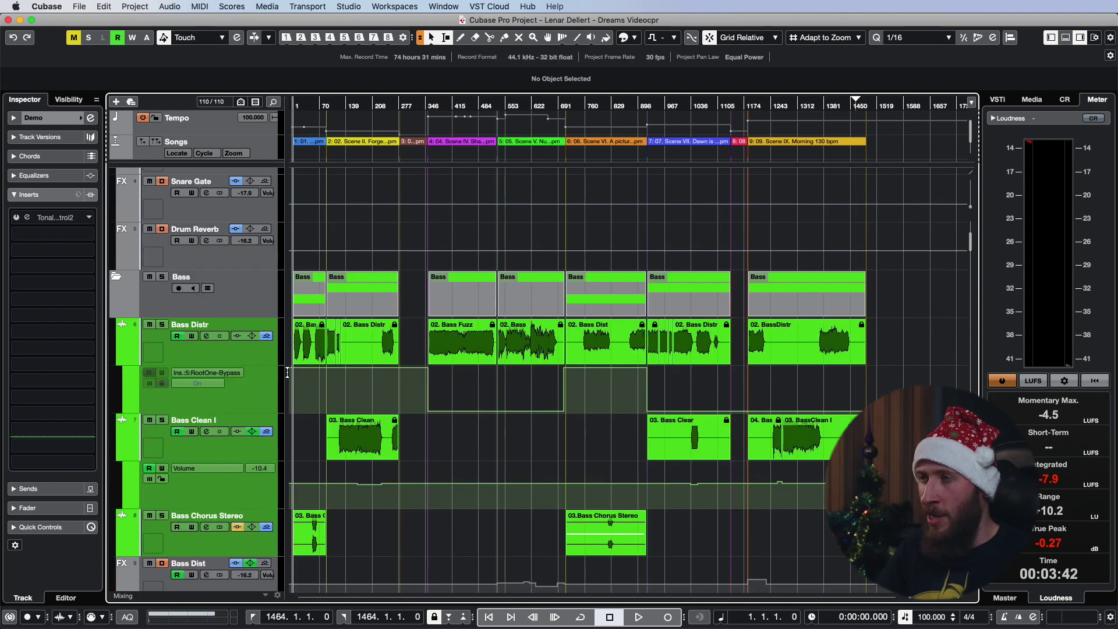
scroll(488, 405, "down", 5)
scroll(488, 406, "down", 5)
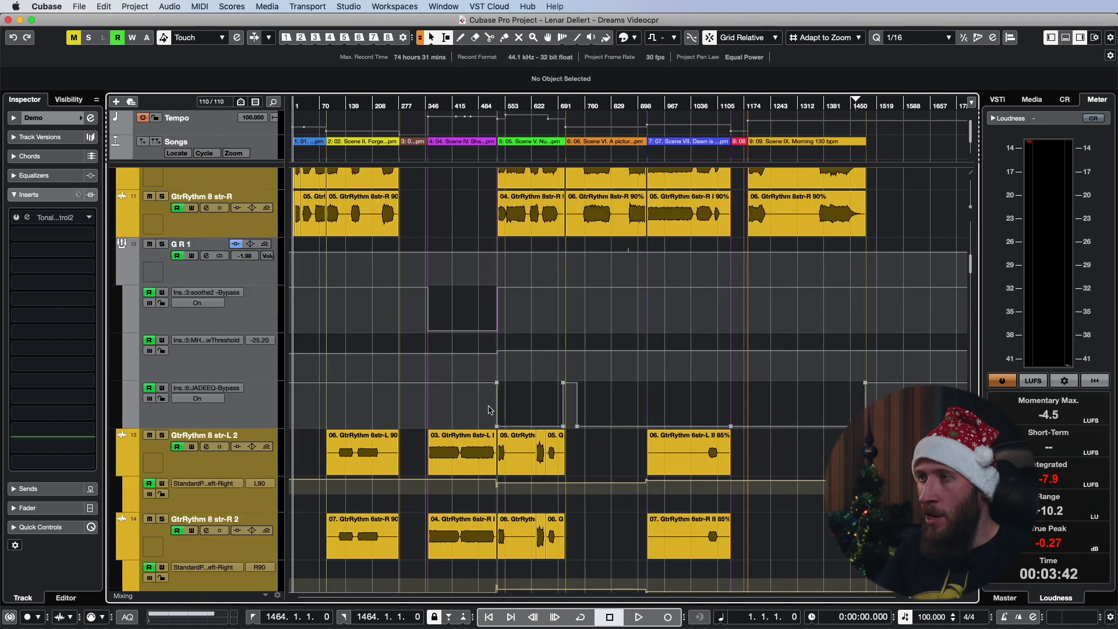
scroll(488, 410, "down", 15)
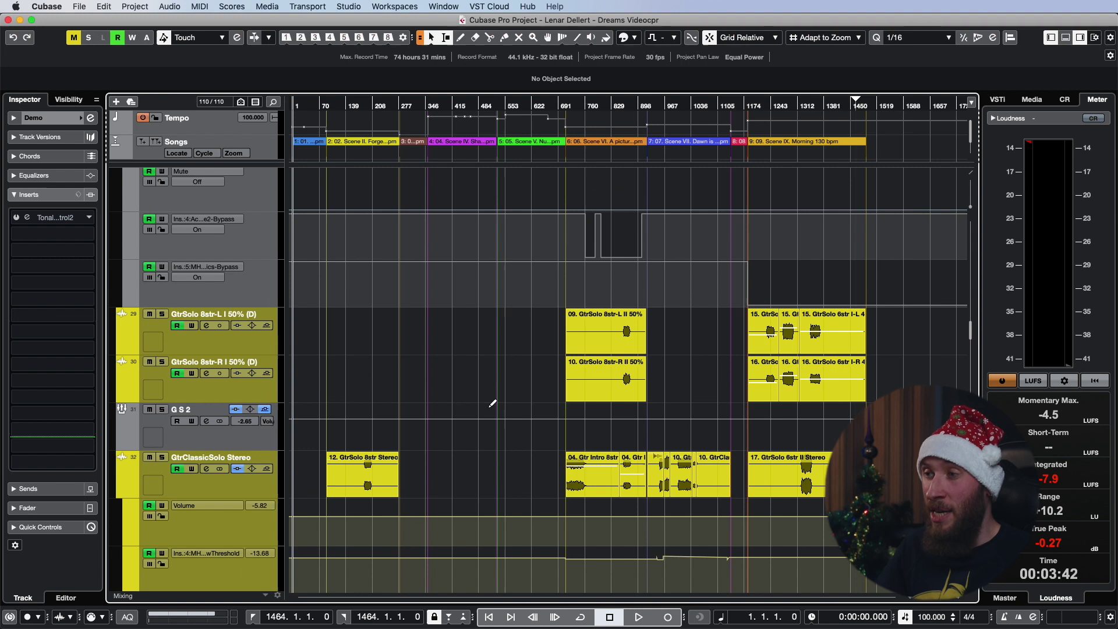
scroll(489, 410, "down", 15)
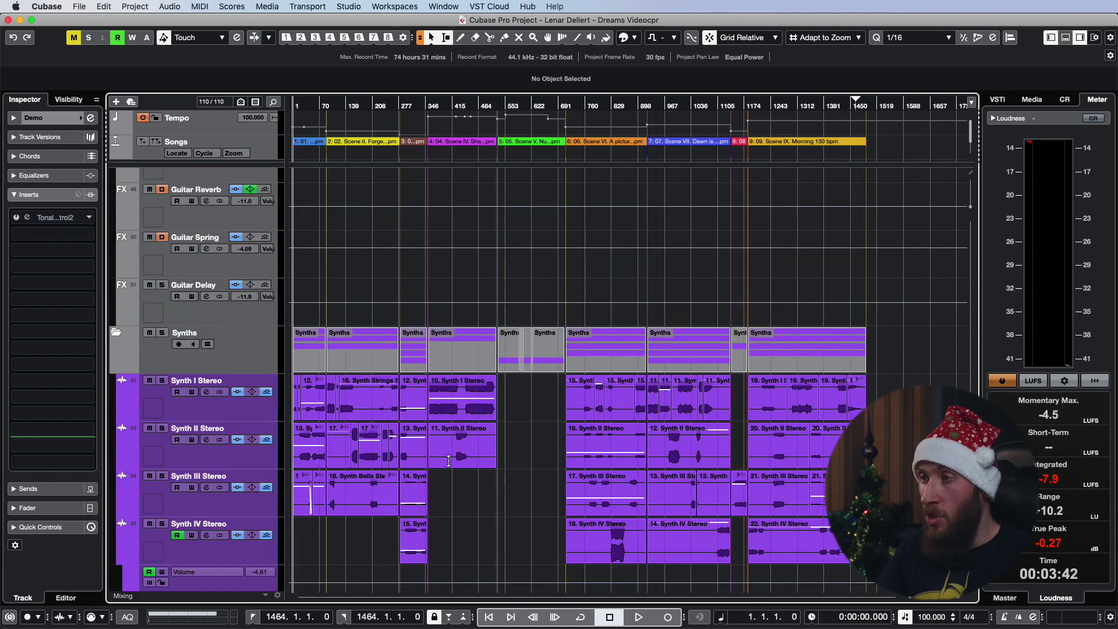
scroll(506, 556, "down", 15)
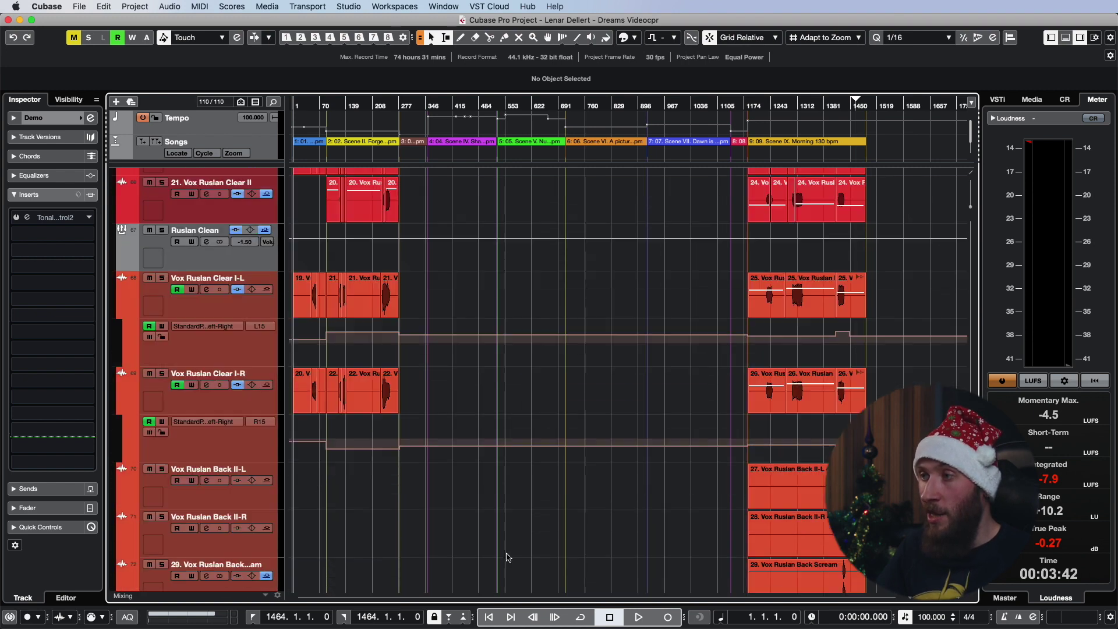
scroll(507, 553, "up", 3)
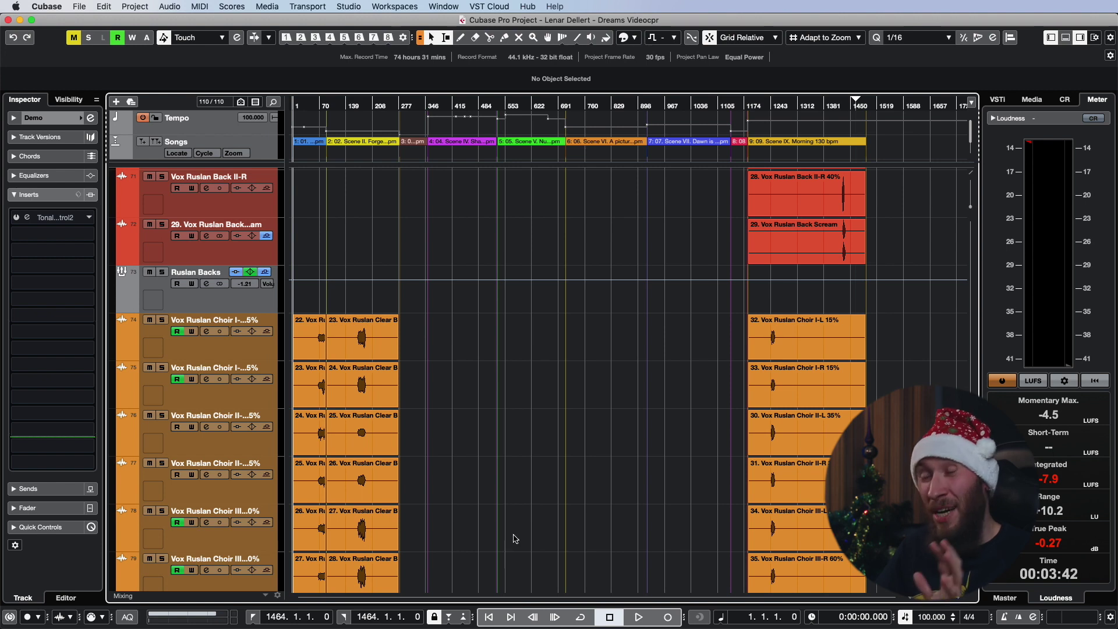
scroll(515, 536, "down", 12)
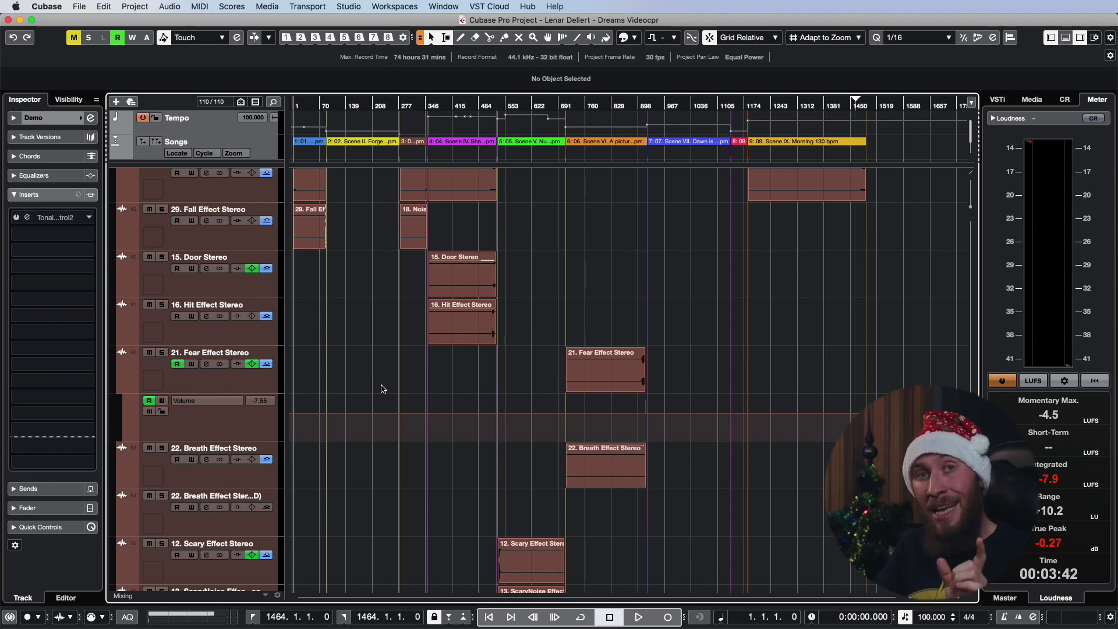
scroll(382, 389, "up", 5)
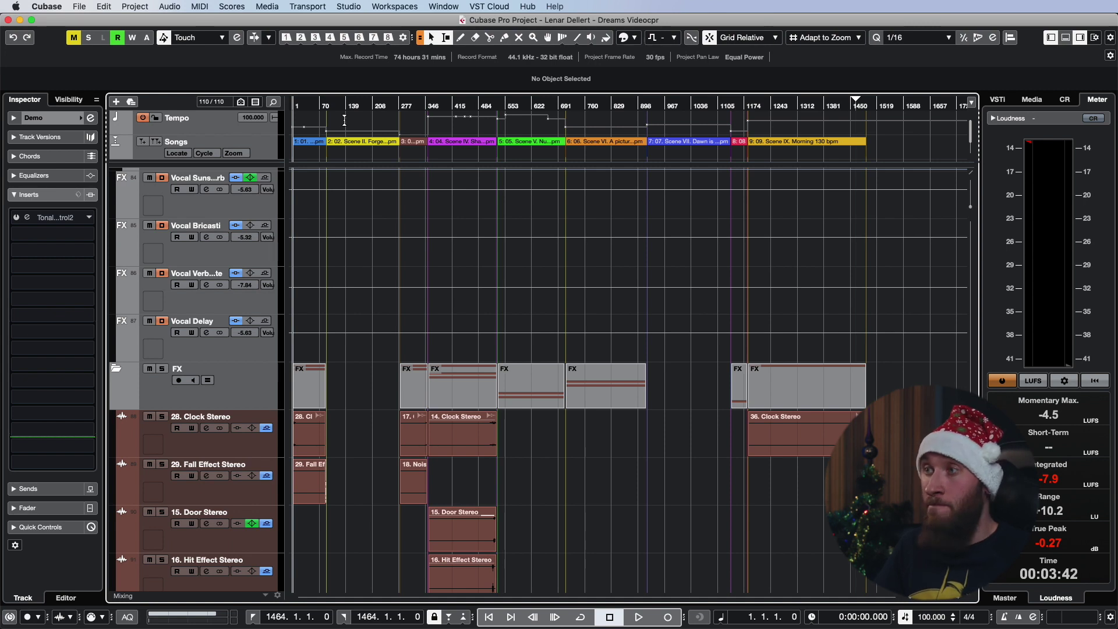
left_click(354, 159)
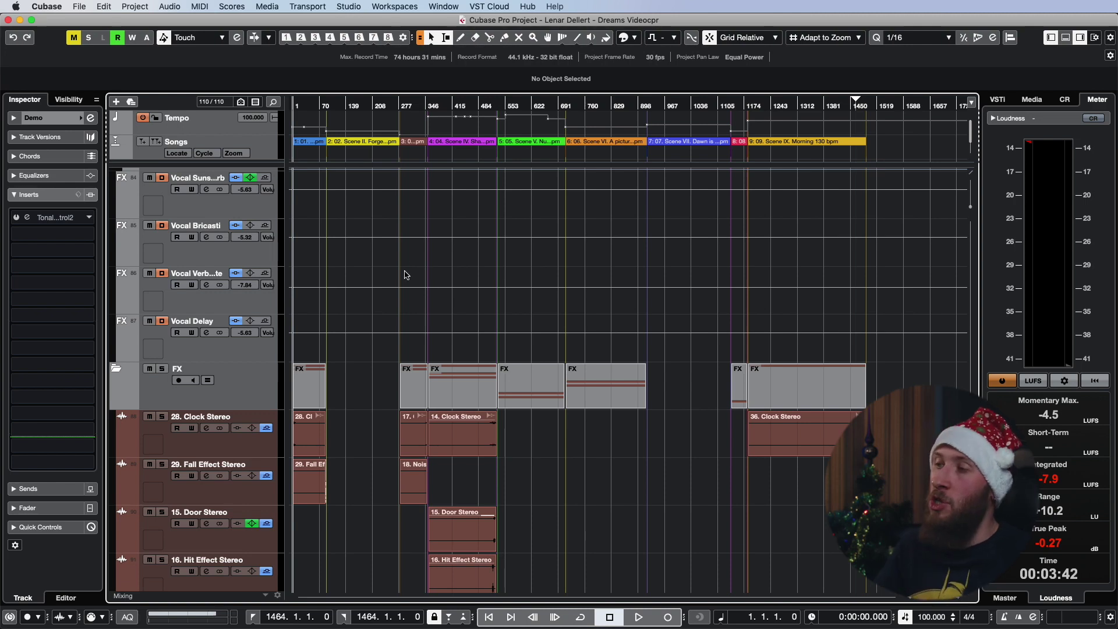
scroll(398, 294, "down", 5)
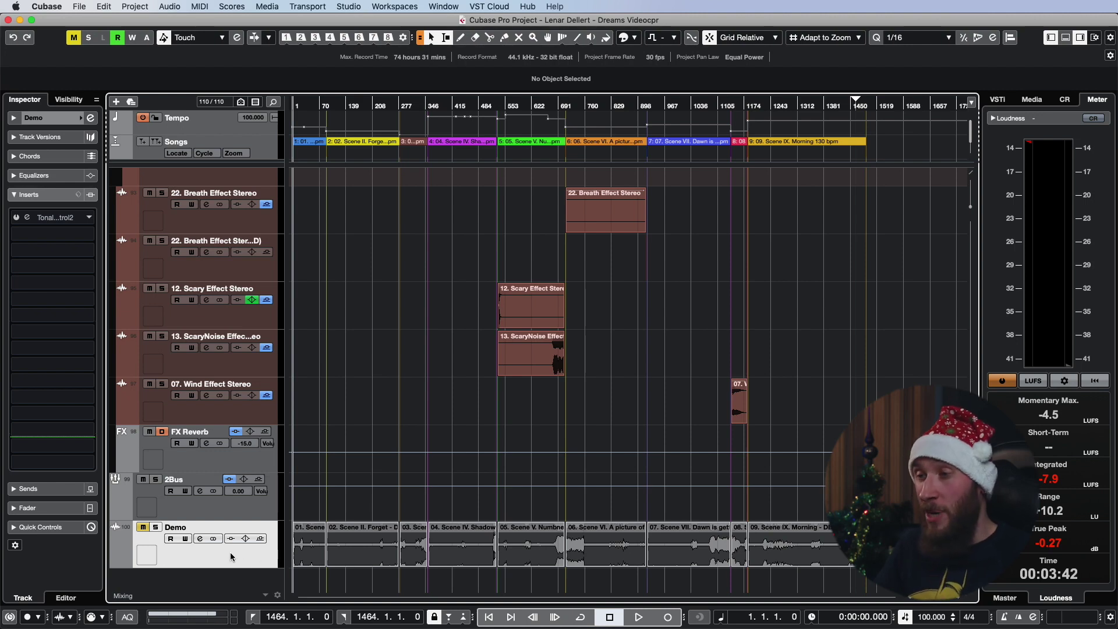
Play the project from the start with the timeline enlarged to the opening bars of Scene I
key("space")
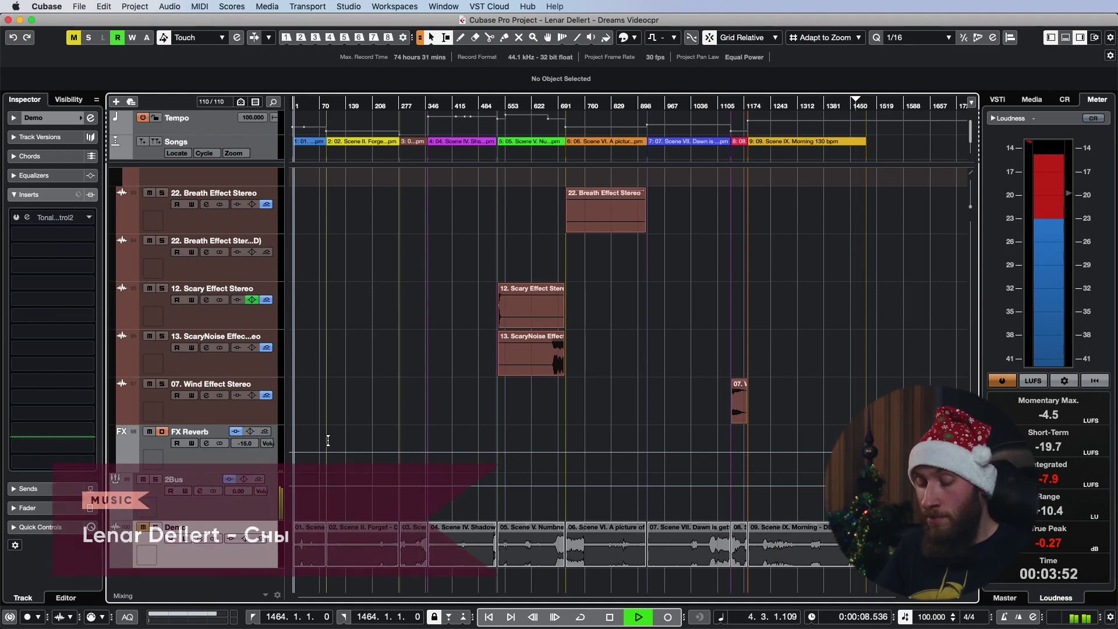
key("h")
key("h")
key("h")
key("h")
key("h")
key("h")
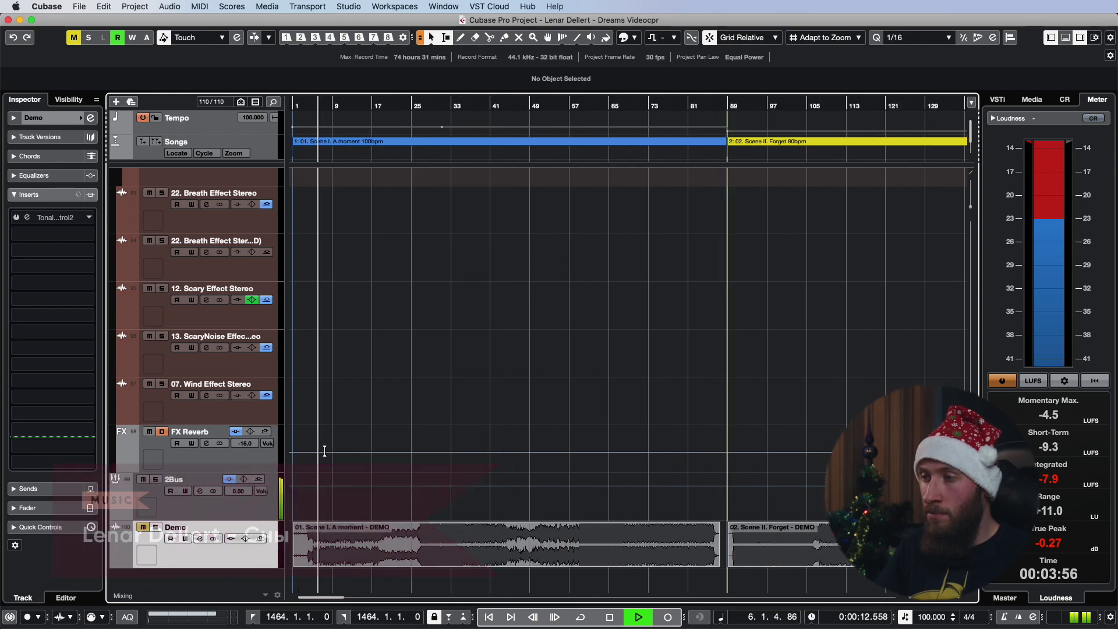
key("h")
key("h")
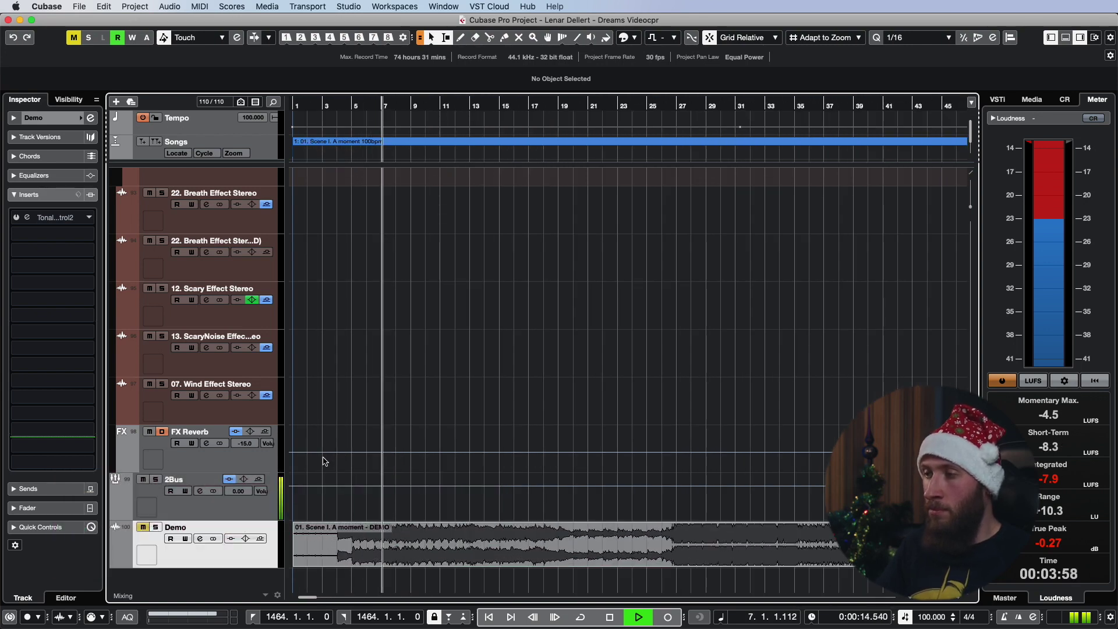
Compare the mix with the Demo track by soloing and unsoloing it three times during playback, and stop playback
left_click(157, 527)
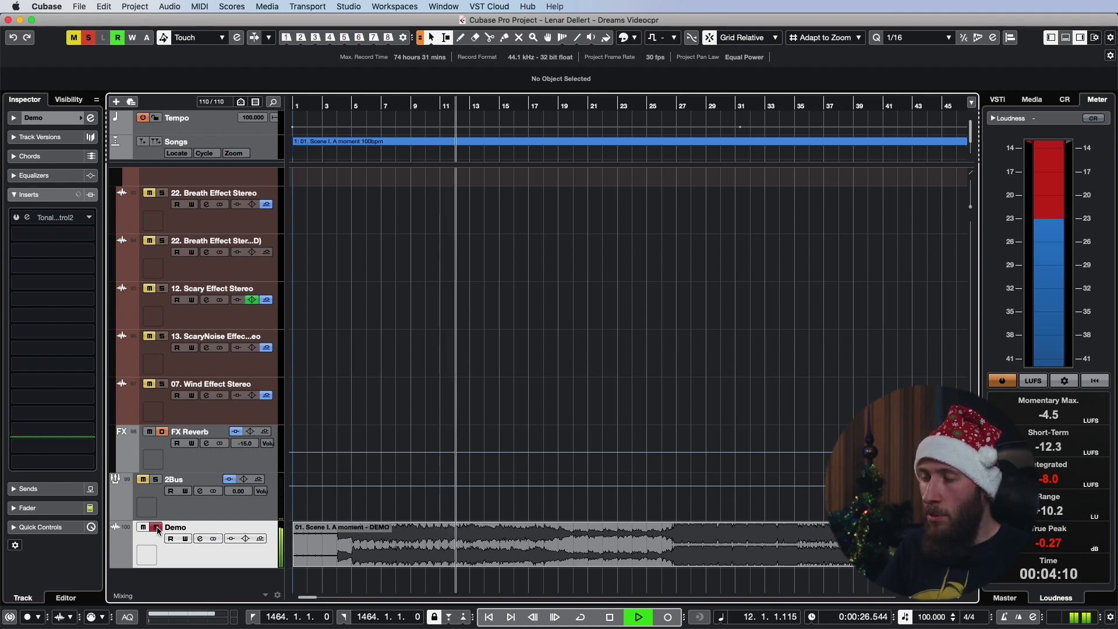
left_click(156, 527)
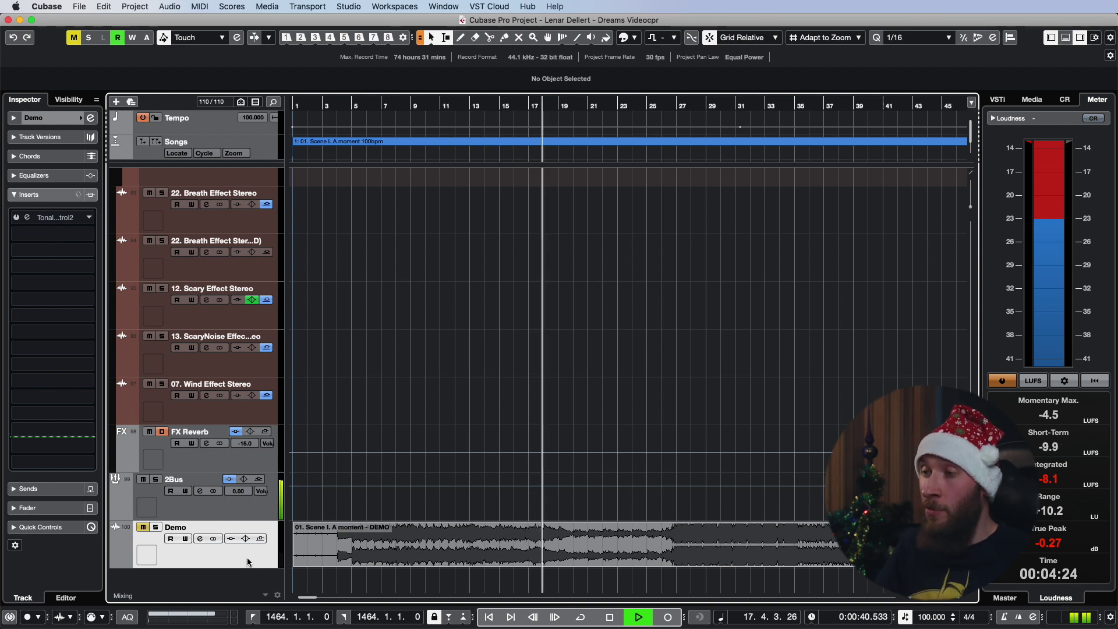
left_click(160, 528)
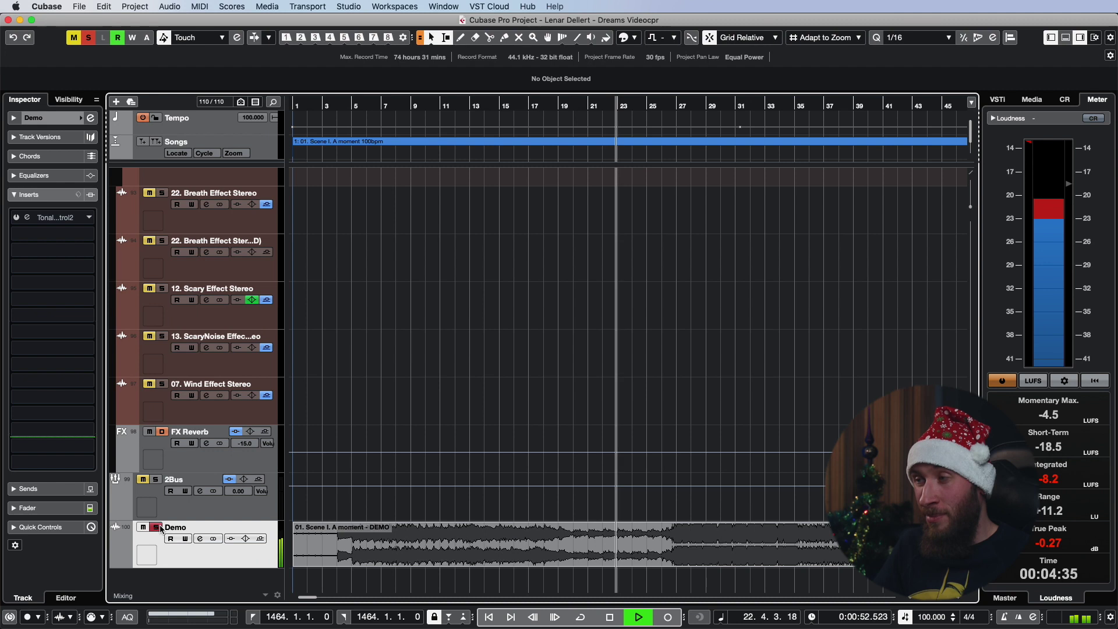
left_click(159, 527)
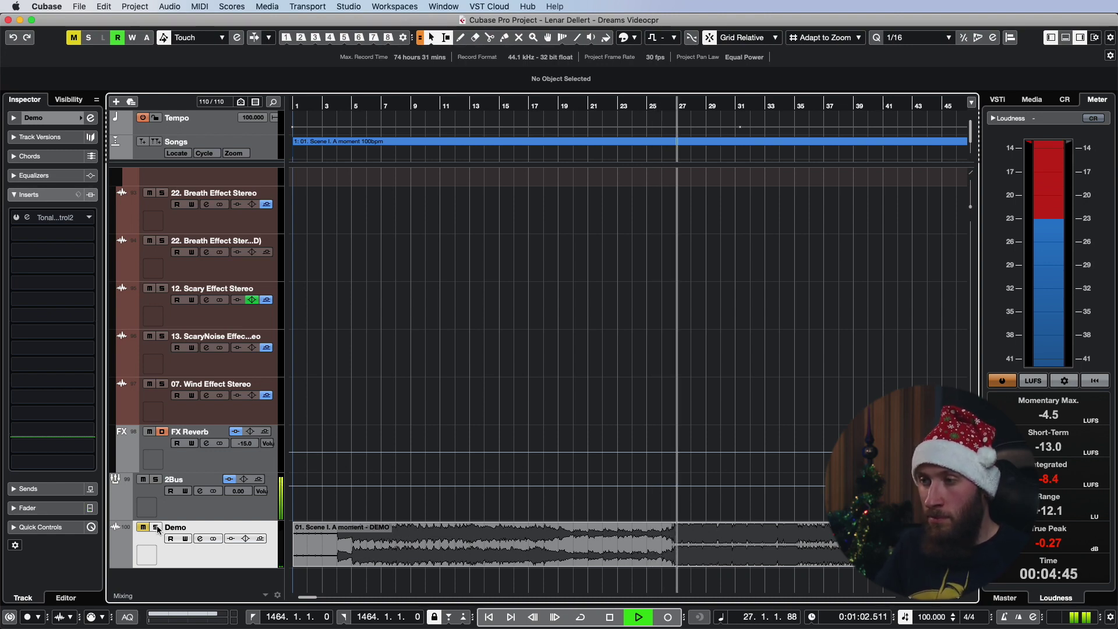
left_click(156, 527)
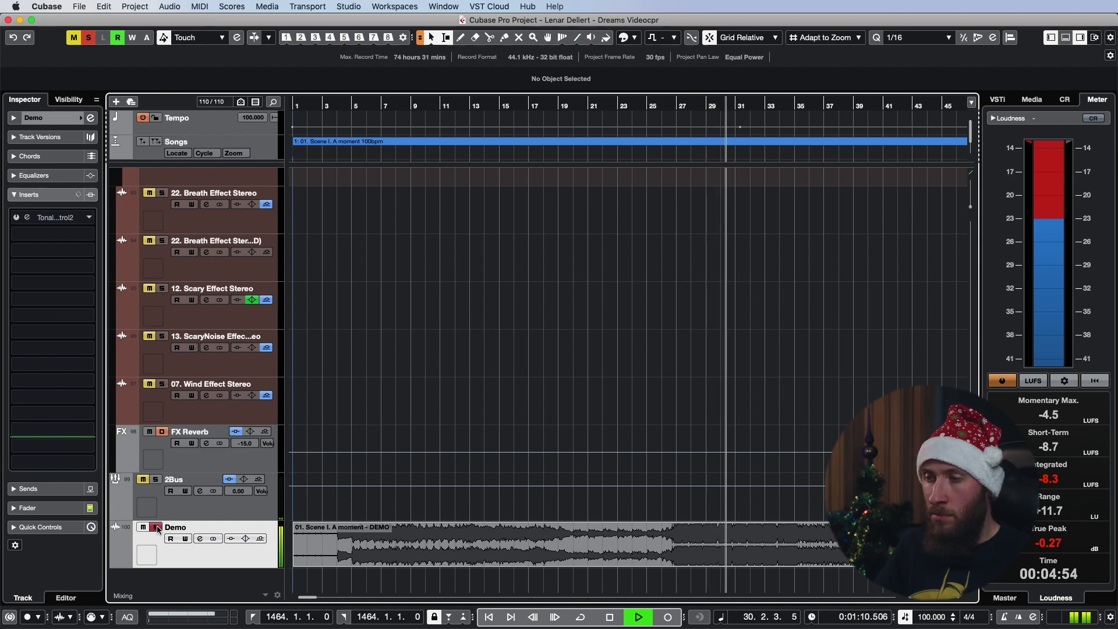
left_click(156, 527)
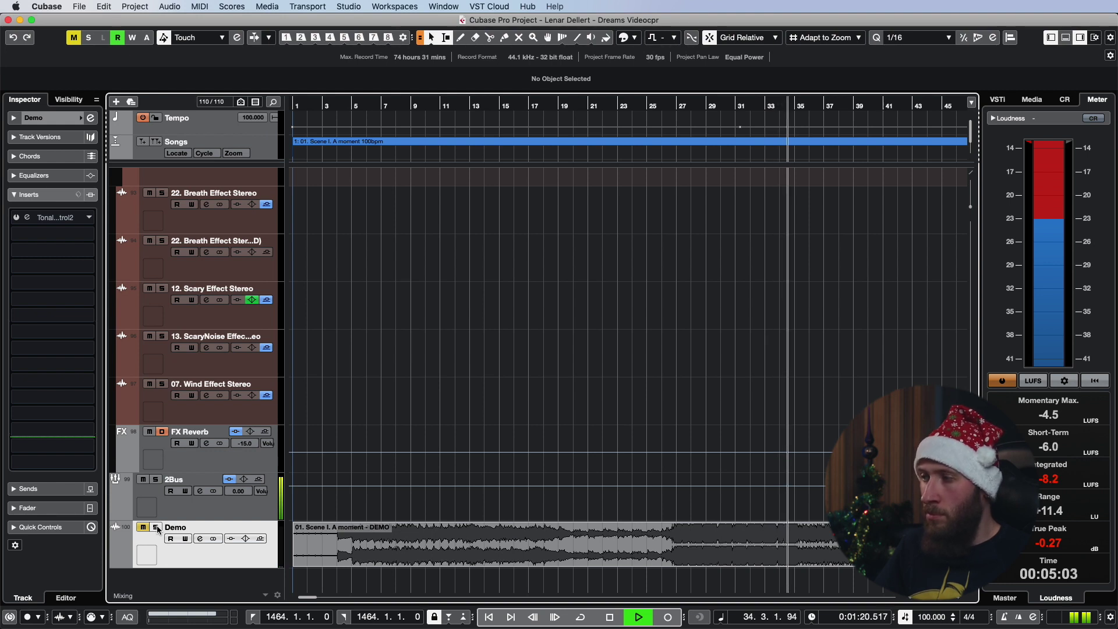
key("space")
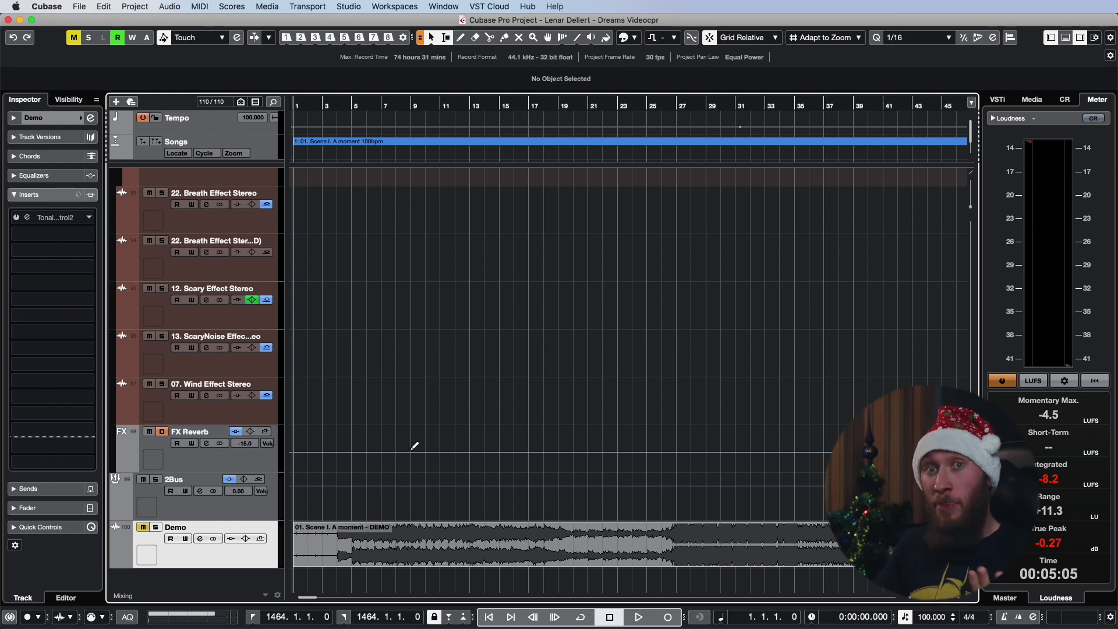
Compare the pan automation of the Clear I-L and I-R vocal tracks at bar 22 in Scene I and bar 132 in Scene II
scroll(414, 445, "up", 10)
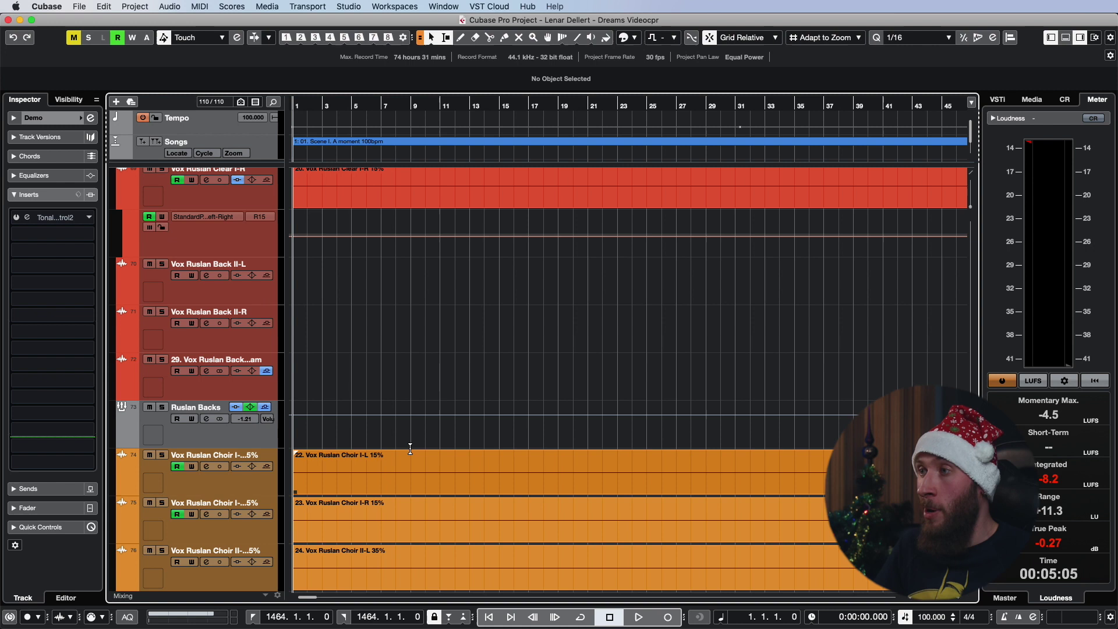
key("g")
key("g")
key("g")
key("g")
key("g")
key("g")
key("g")
key("g")
key("g")
key("g")
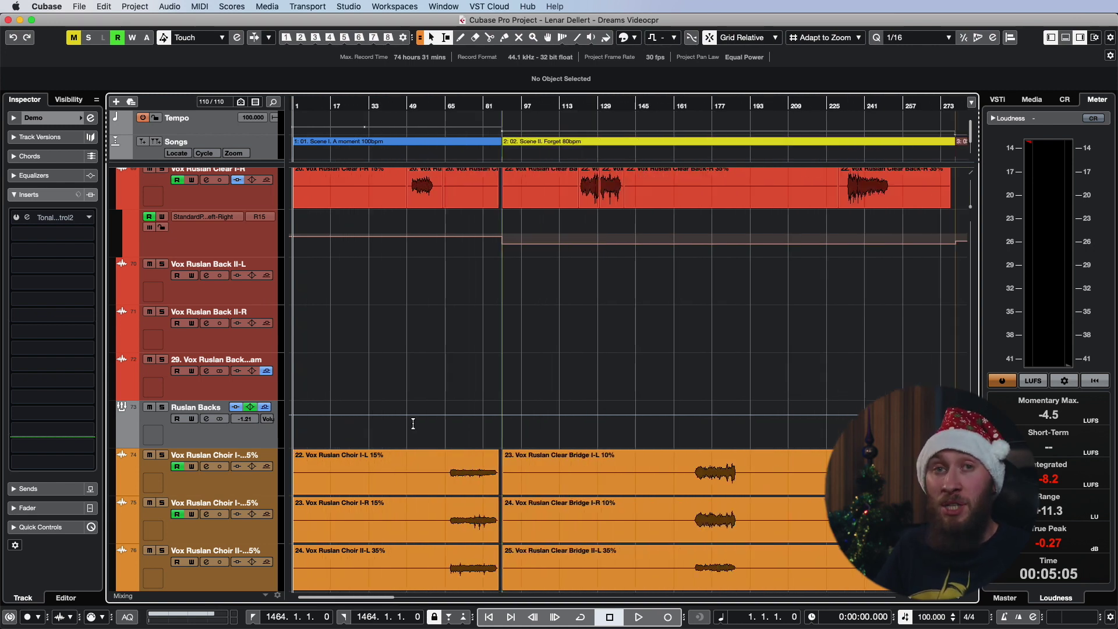
key("g")
key("g")
key("g")
key("g")
key("g")
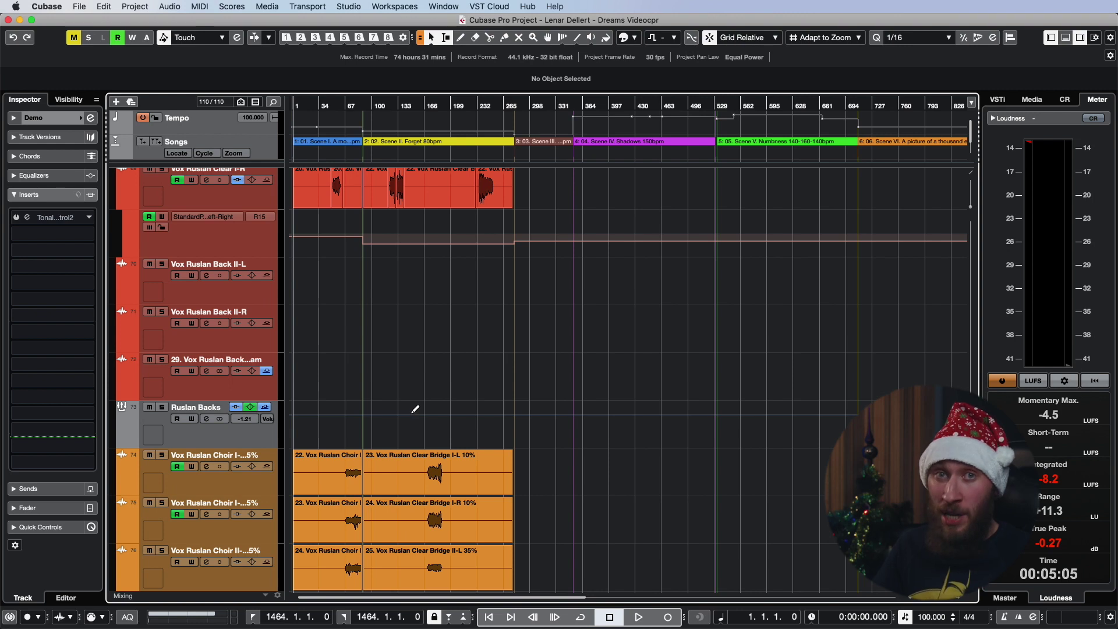
scroll(408, 403, "up", 4)
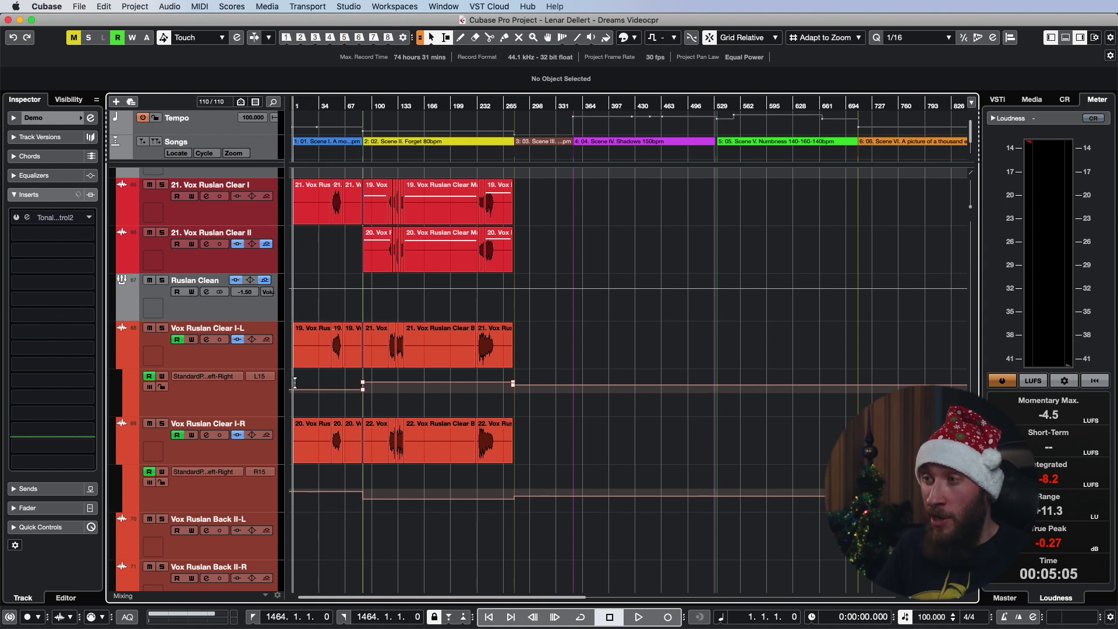
left_click(309, 106)
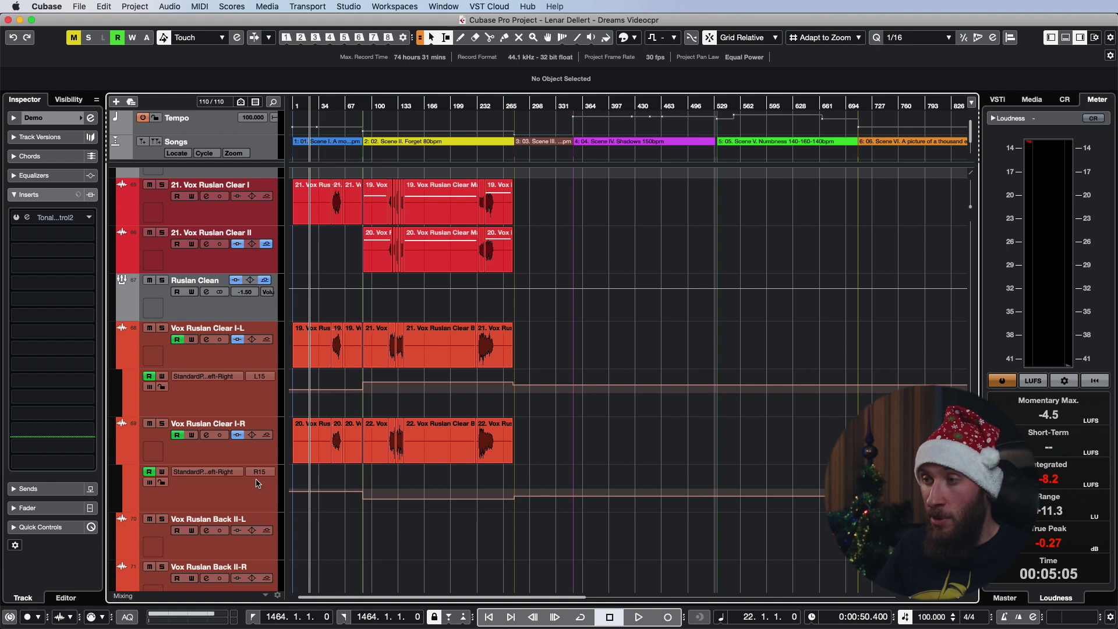
left_click(397, 106)
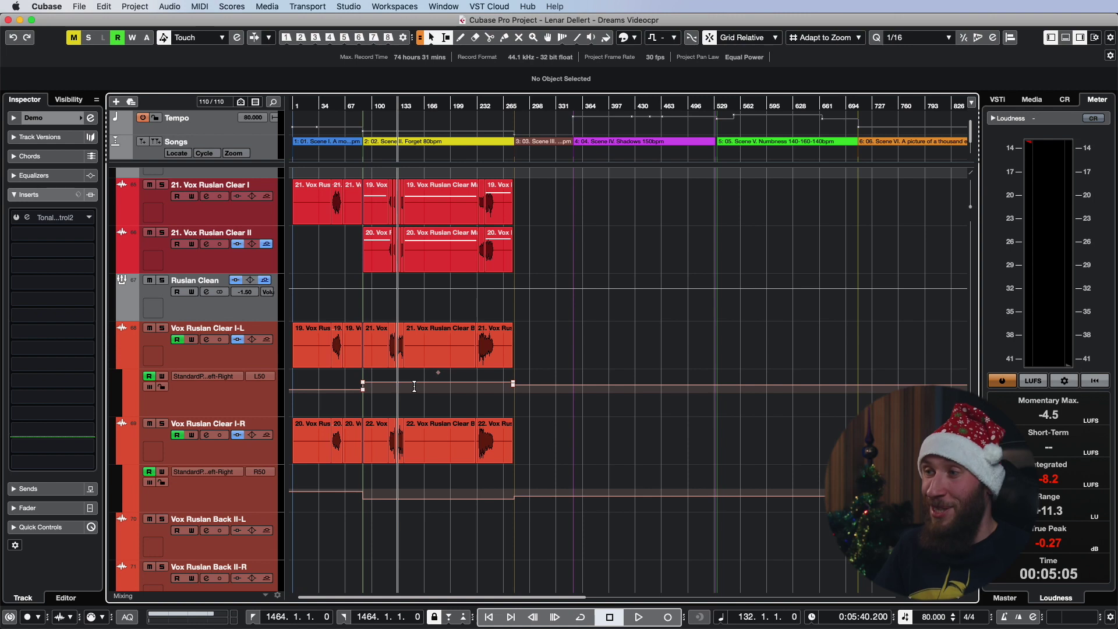
Look through the synth and guitar tracks up to the GtrRhythm 8 str-L 2 and R 2 tracks with the whole timeline shown
key("g")
key("g")
scroll(417, 390, "up", 20)
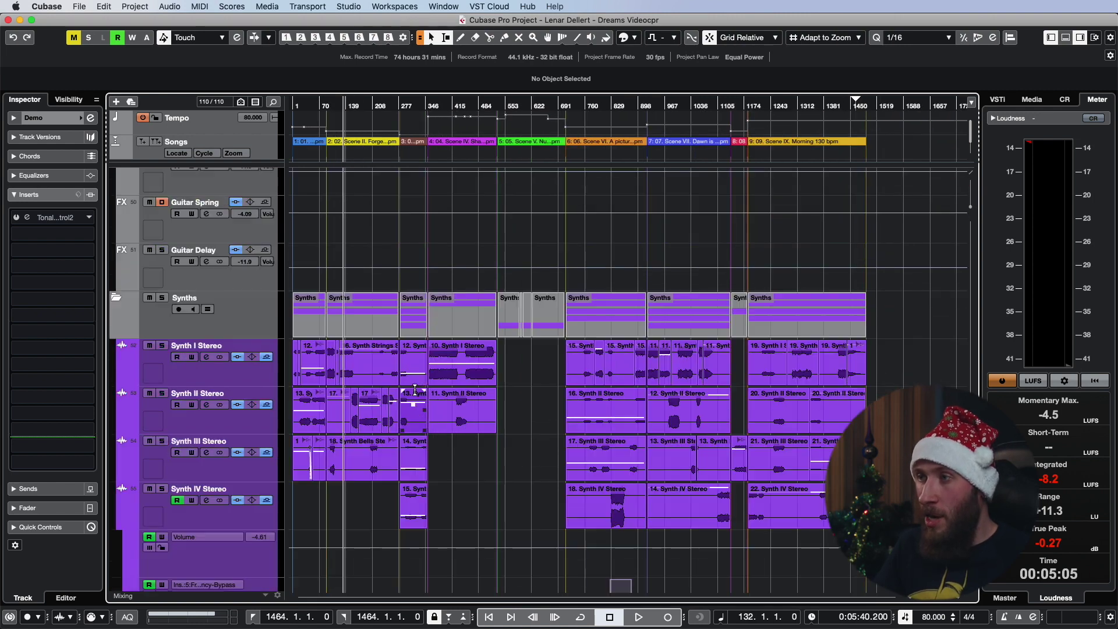
scroll(415, 391, "up", 5)
scroll(417, 394, "up", 5)
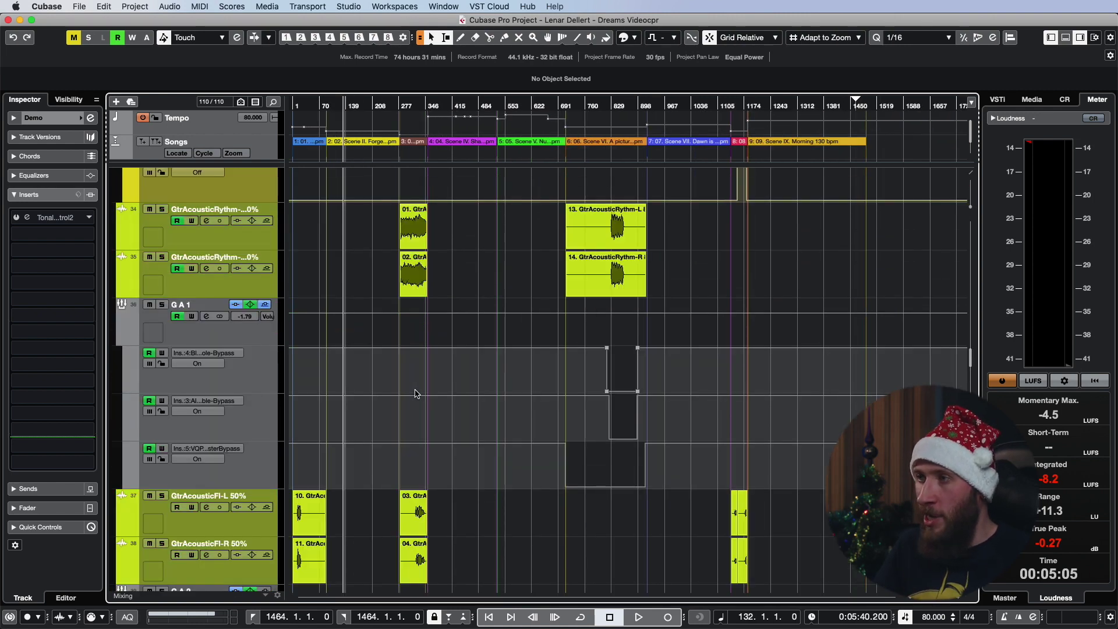
scroll(417, 394, "up", 20)
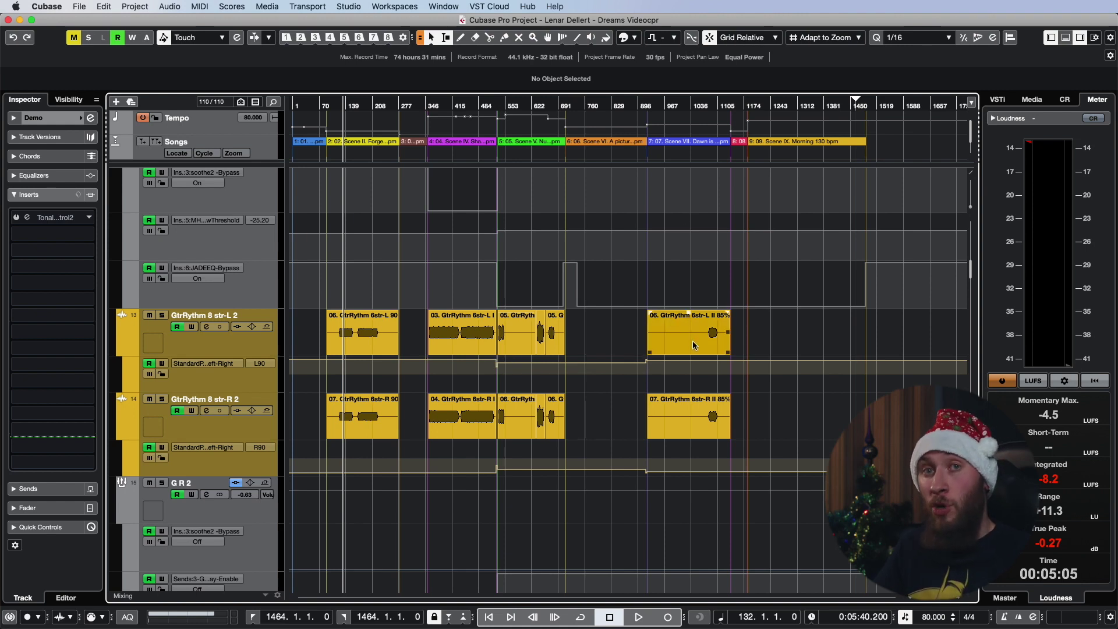
Examine the short volume automation ramp on the Drums Stereo track around bar 618 in Scene V, and return to the full timeline
scroll(682, 400, "up", 10)
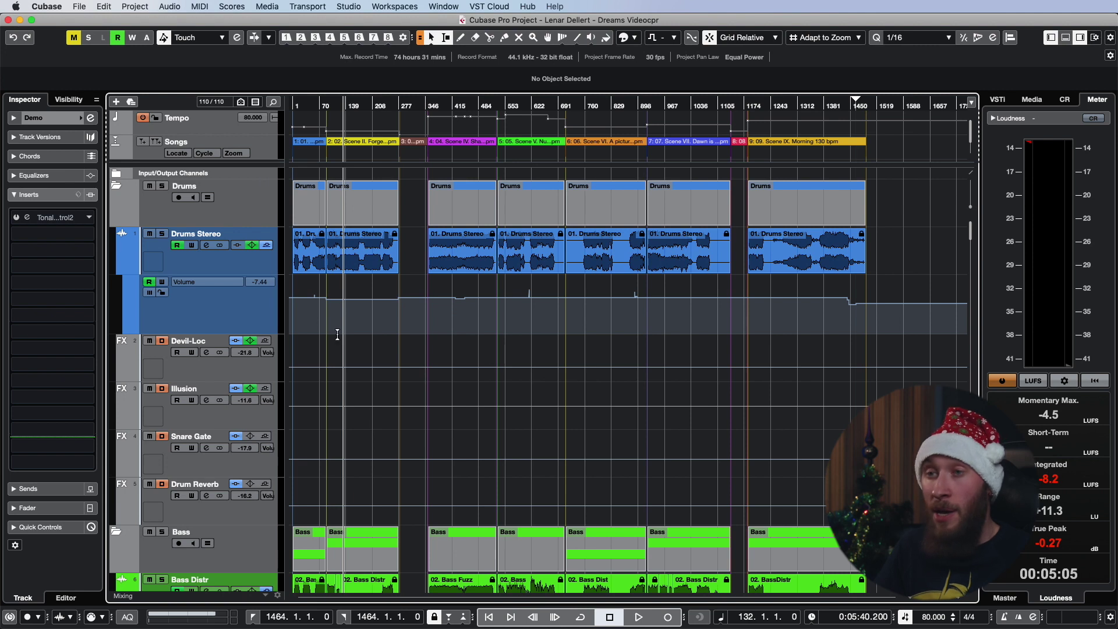
mouse_move(348, 311)
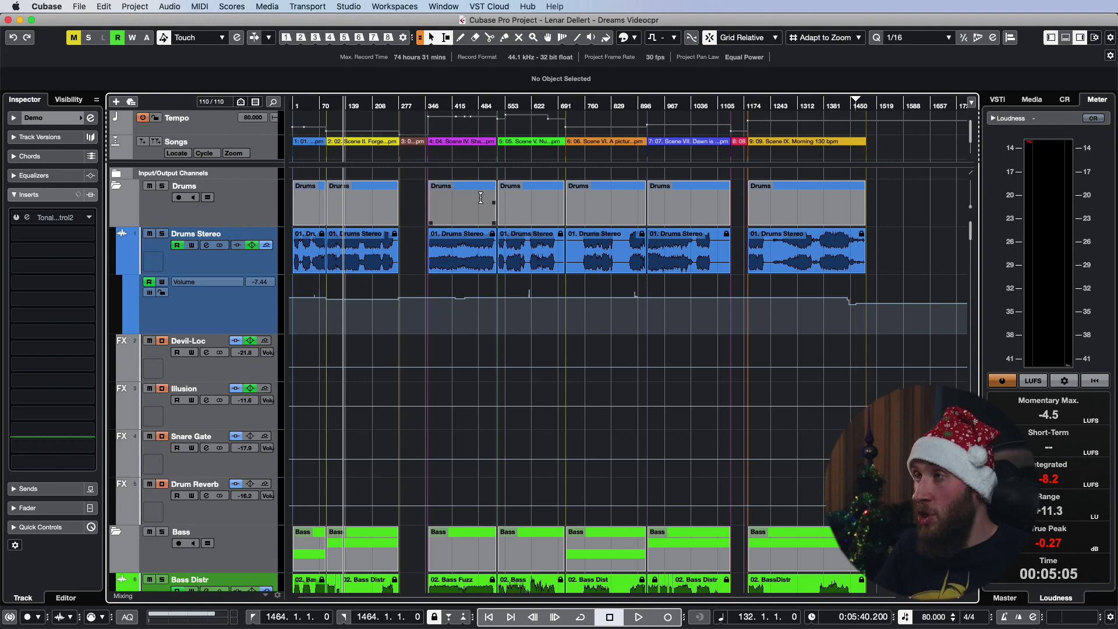
left_click_drag(530, 107, 606, 298)
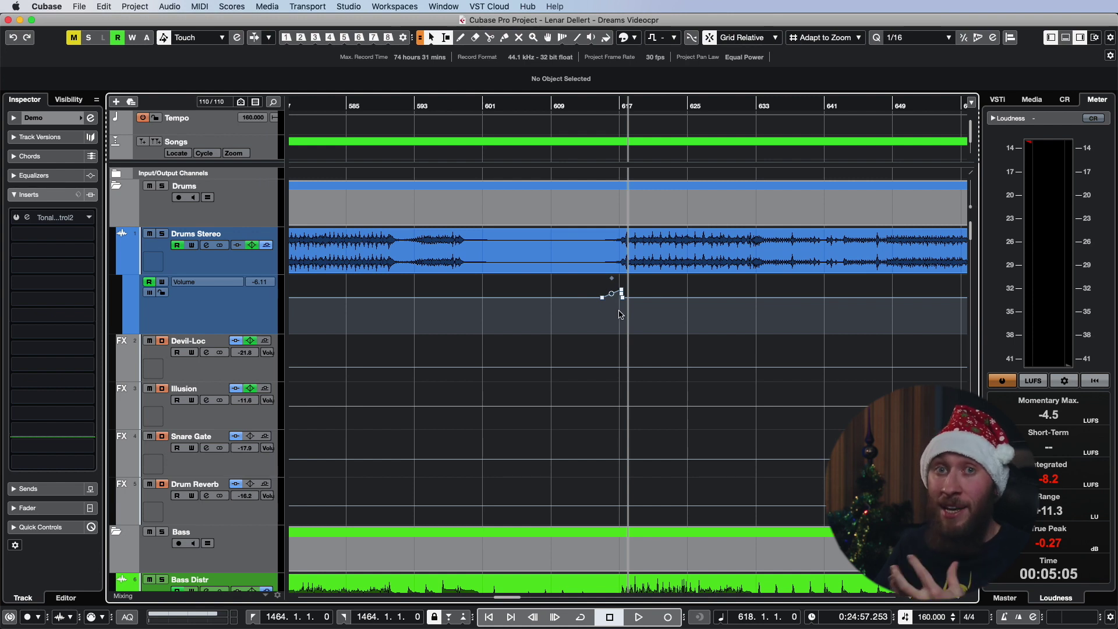
key("g")
key("g")
key("g")
key("g")
key("g")
key("g")
key("g")
key("g")
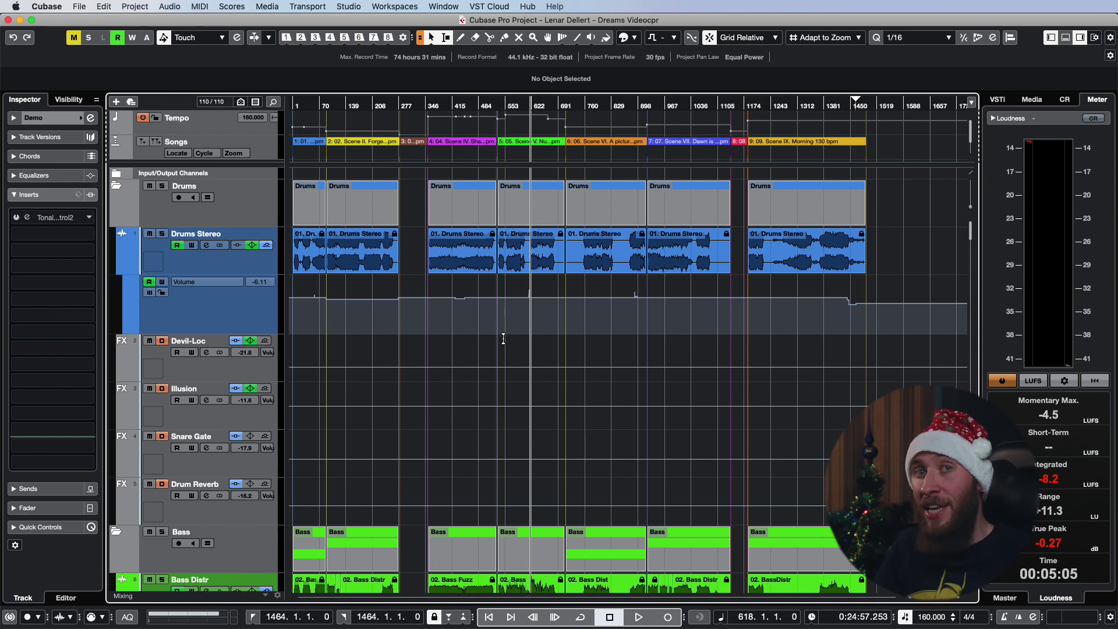
Look at the bass and guitar tracks down to the G R 2 group's bypass and send automation
scroll(504, 367, "down", 10)
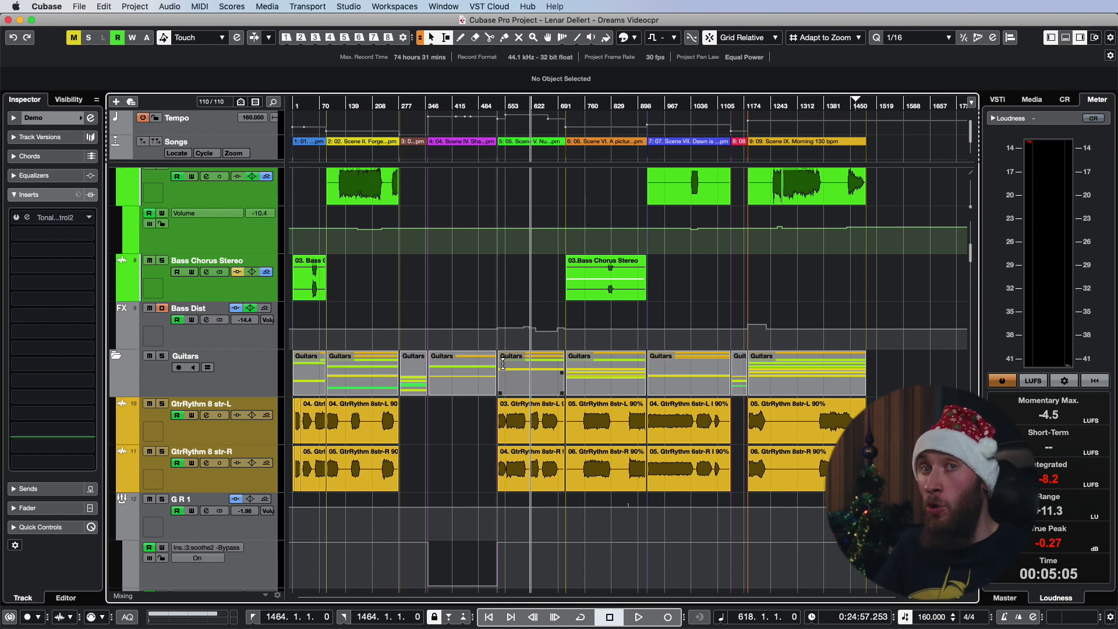
scroll(504, 367, "down", 15)
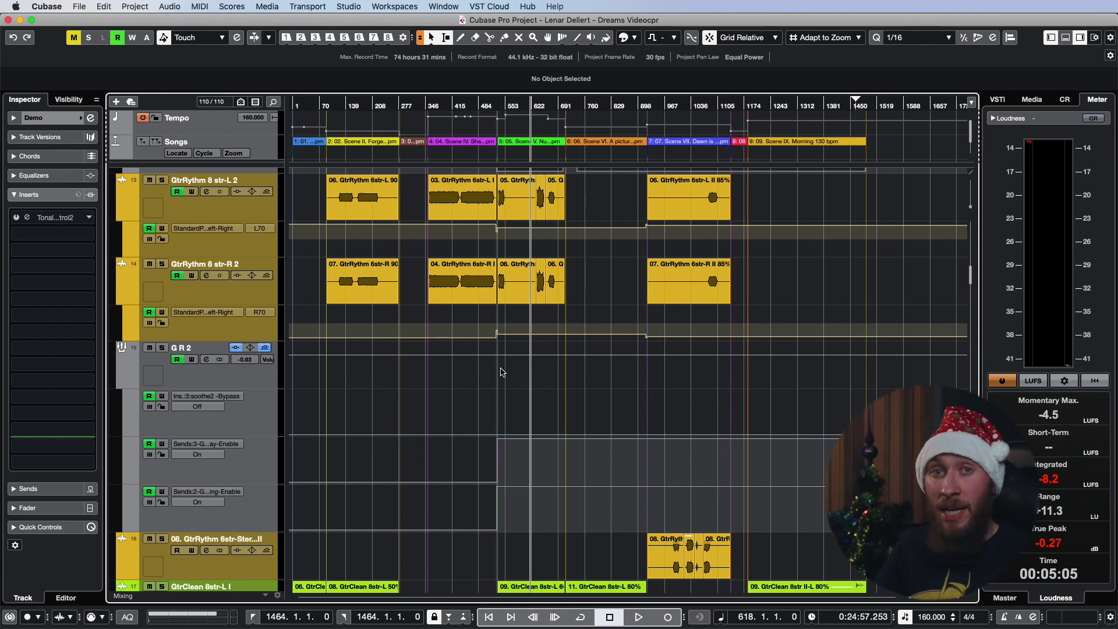
Find the growl vocal group's send level and delay enable automation around bar 65 at the end of Scene I
scroll(489, 381, "down", 20)
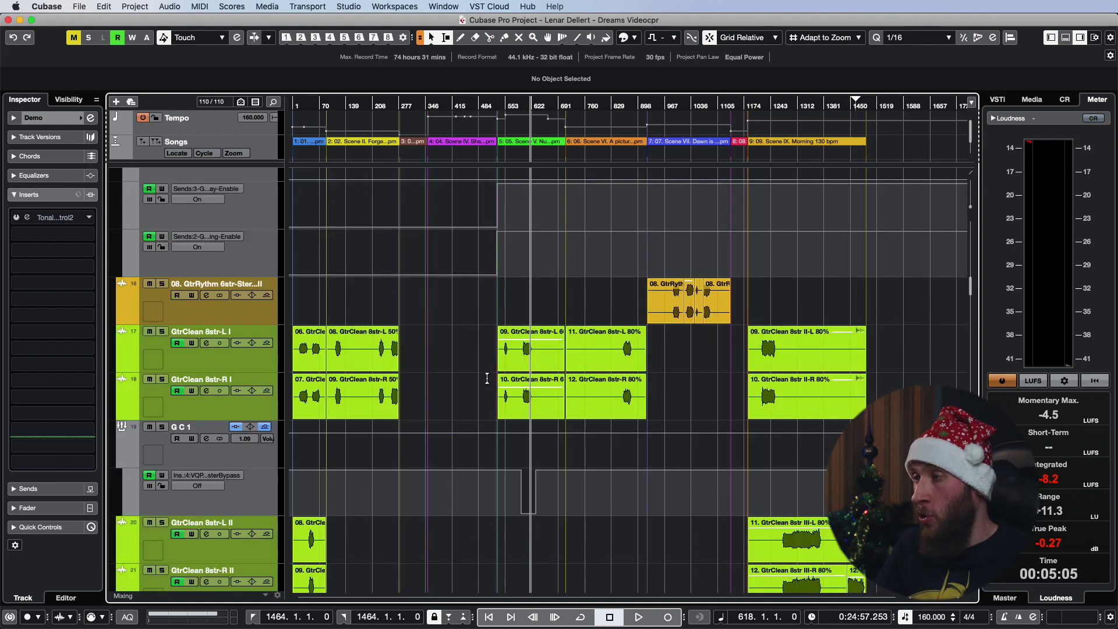
scroll(489, 381, "down", 15)
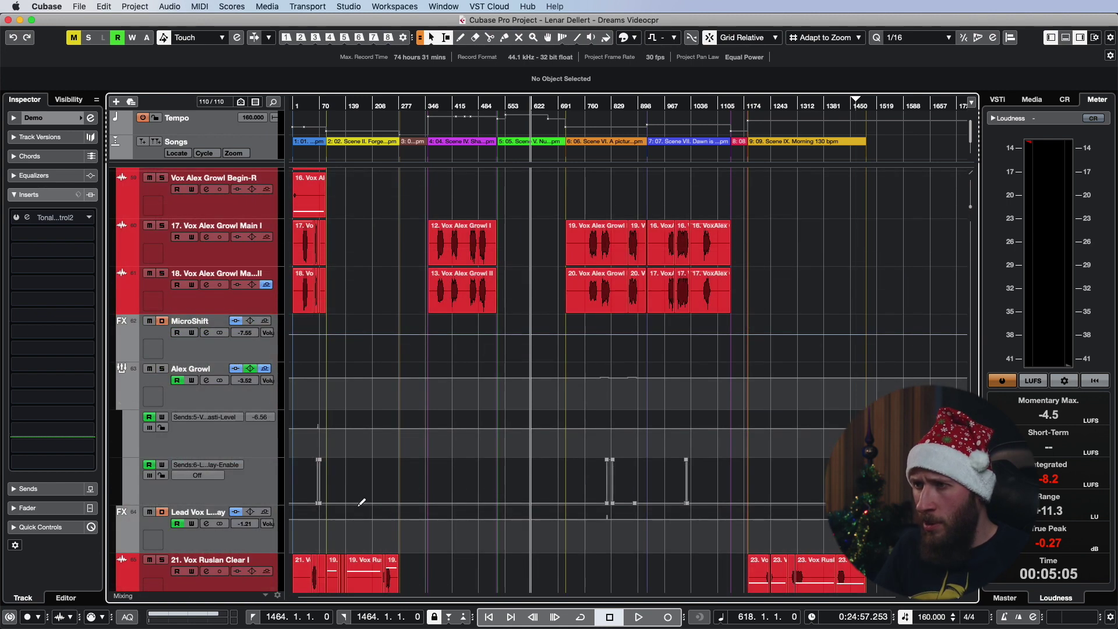
left_click(320, 141)
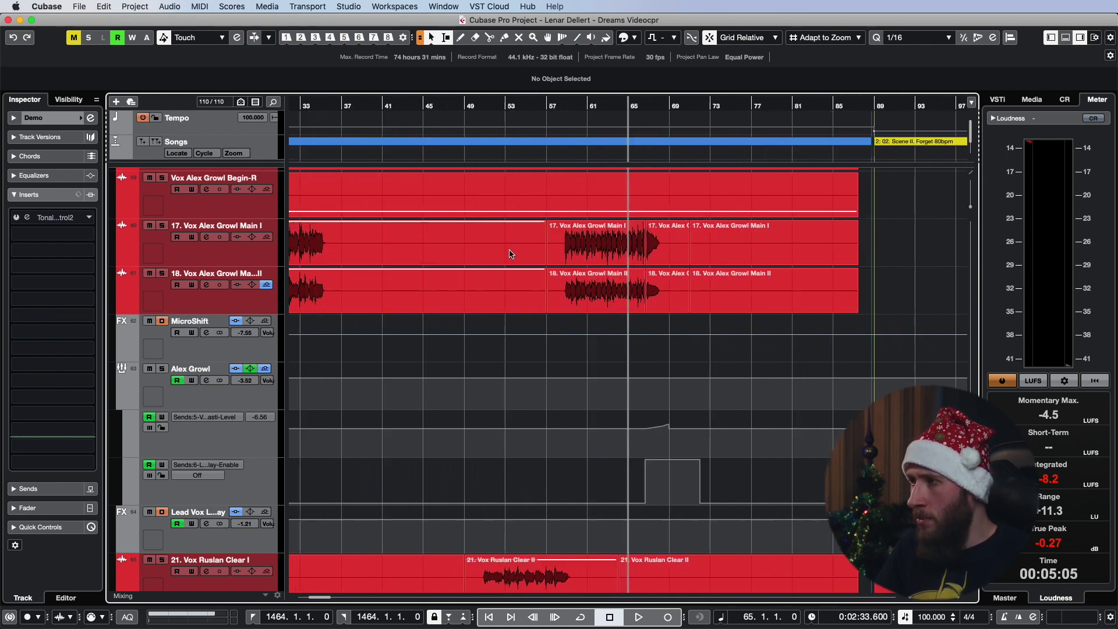
key("h")
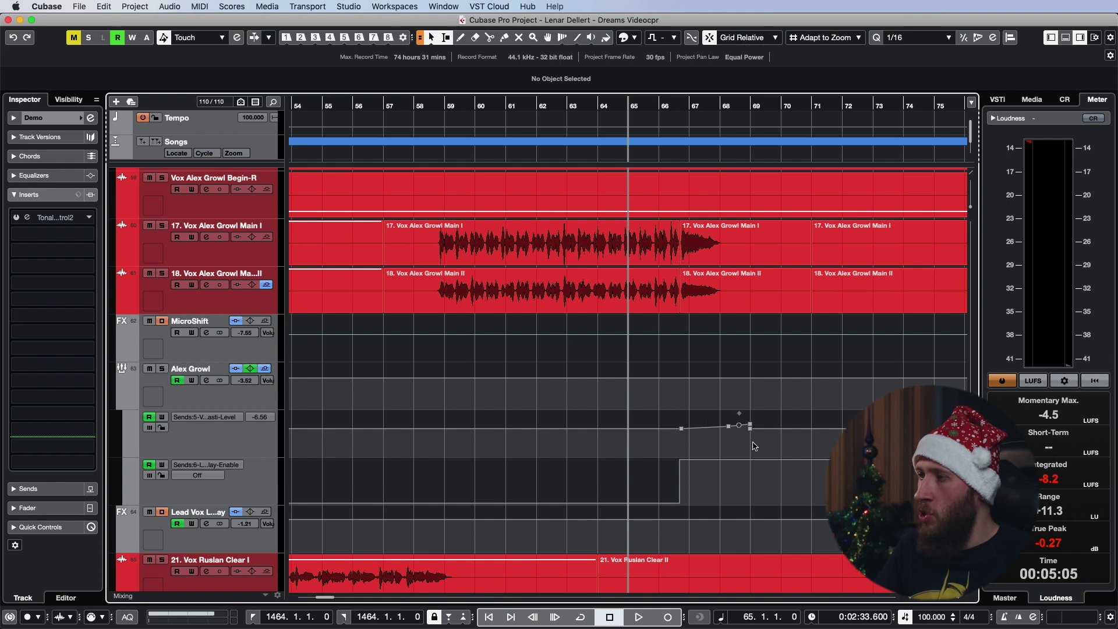
Play the growl vocals from bar 66 to hear the send level ramp and the delay send switching on
left_click(658, 110)
key("space")
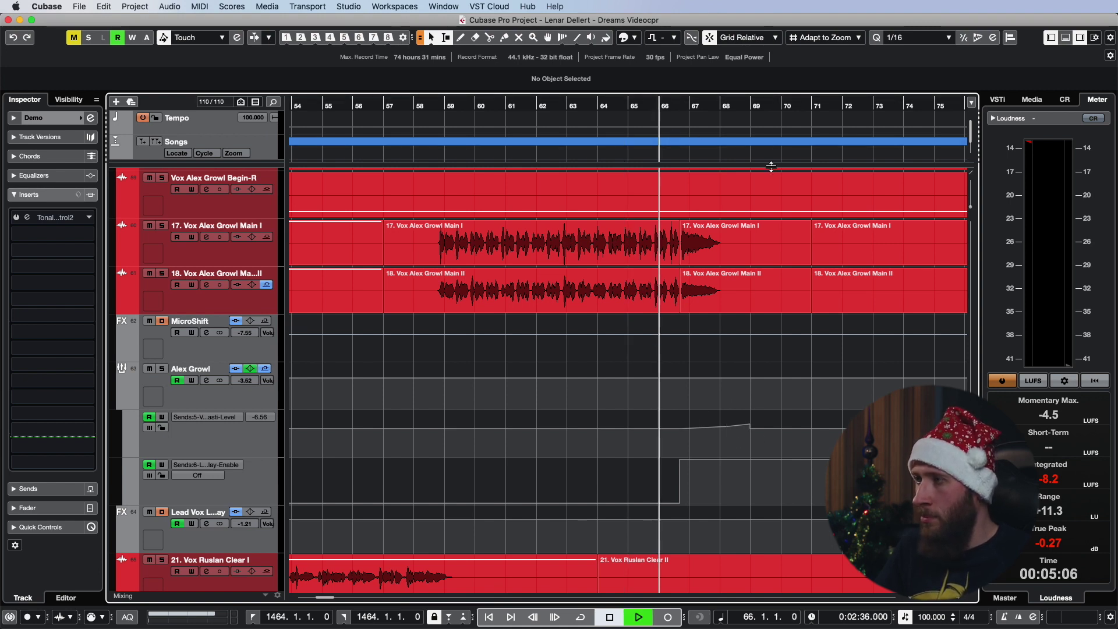
key("h")
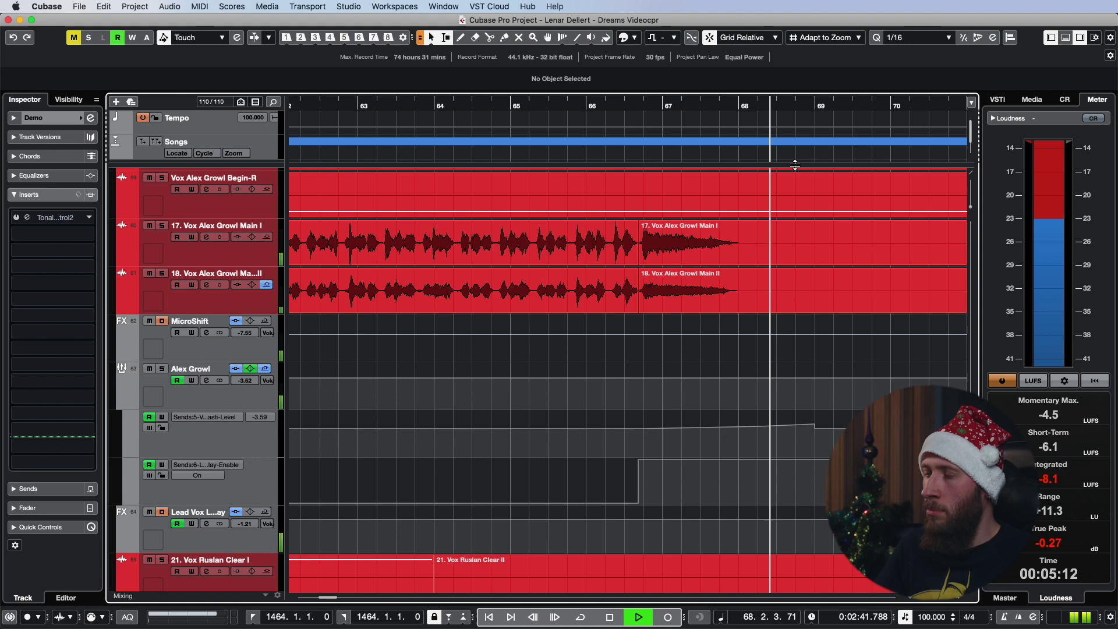
key("g")
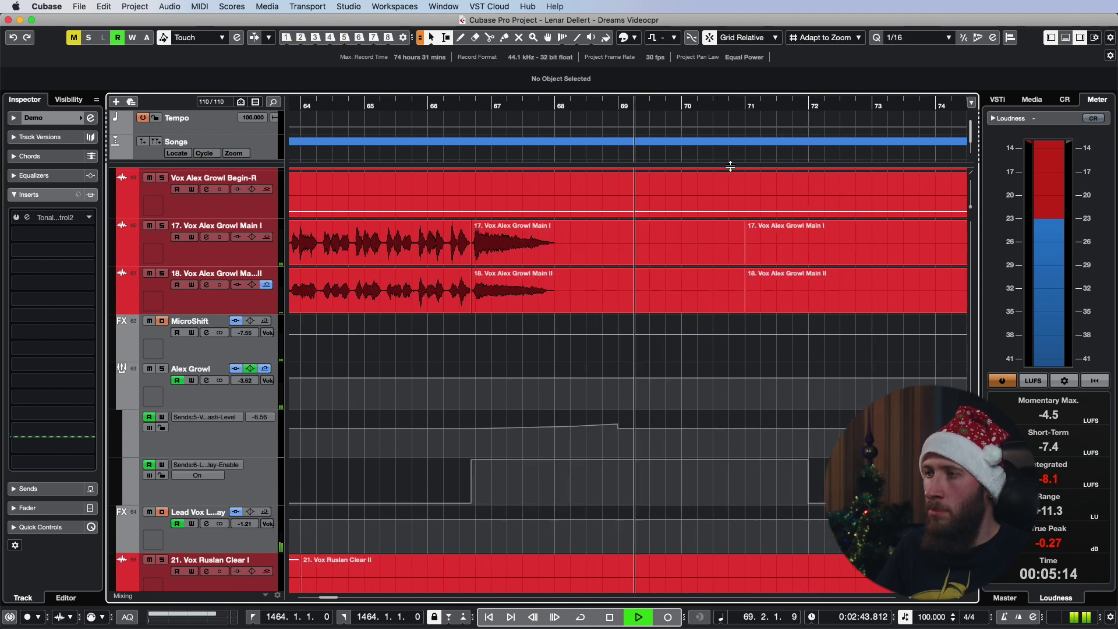
key("space")
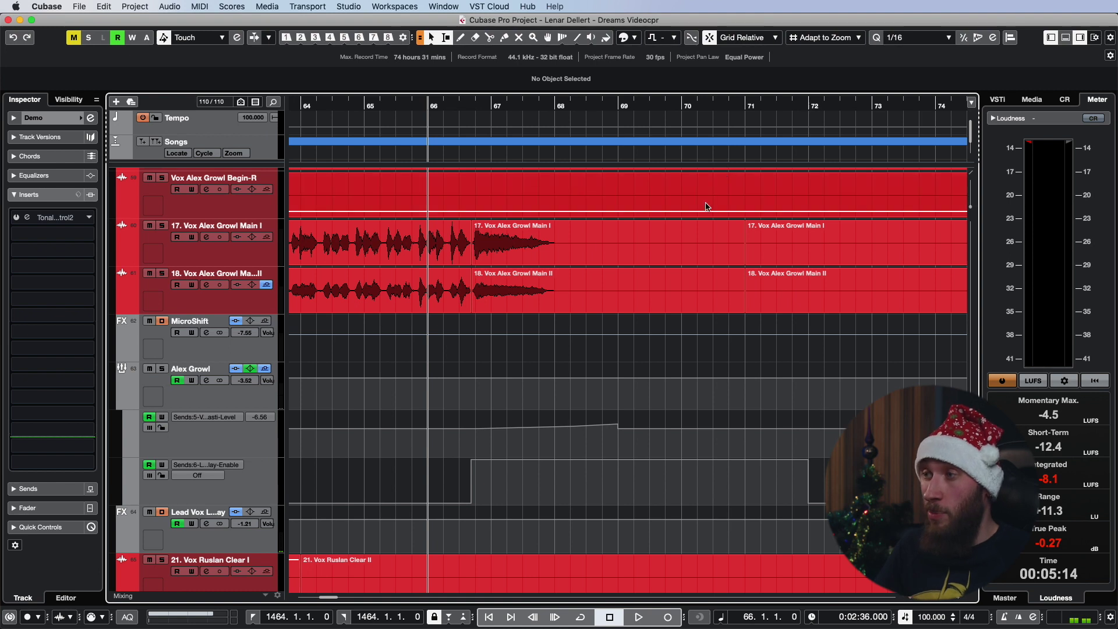
Look at the growl vocal group's delay send automation across Scenes VI and VII
key("g")
key("g")
key("g")
key("g")
key("g")
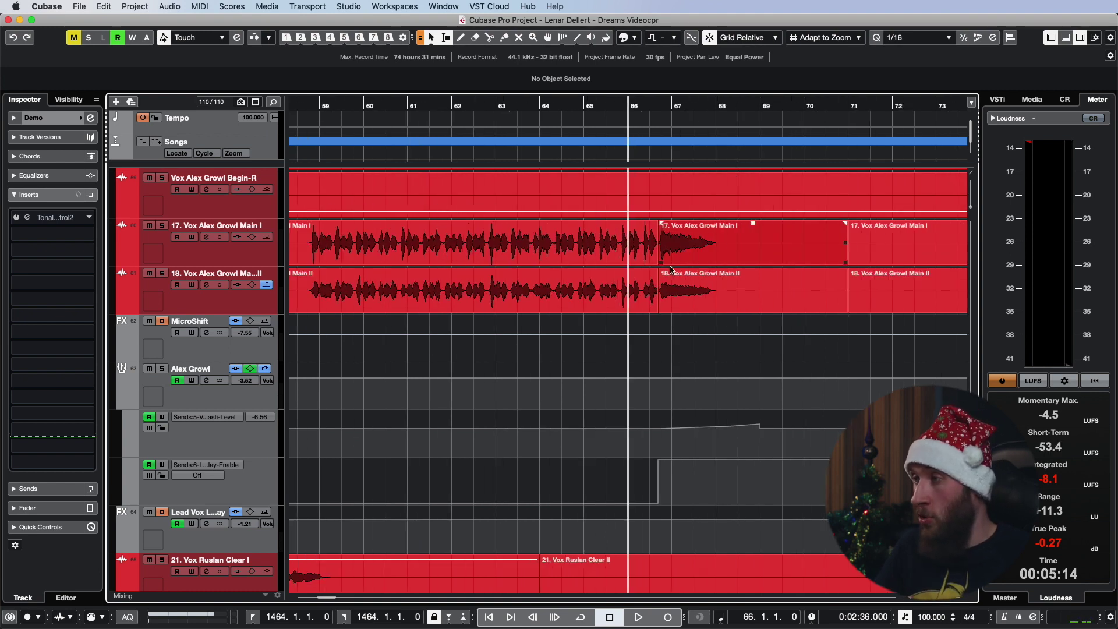
left_click_drag(322, 598, 645, 600)
scroll(631, 456, "down", 10)
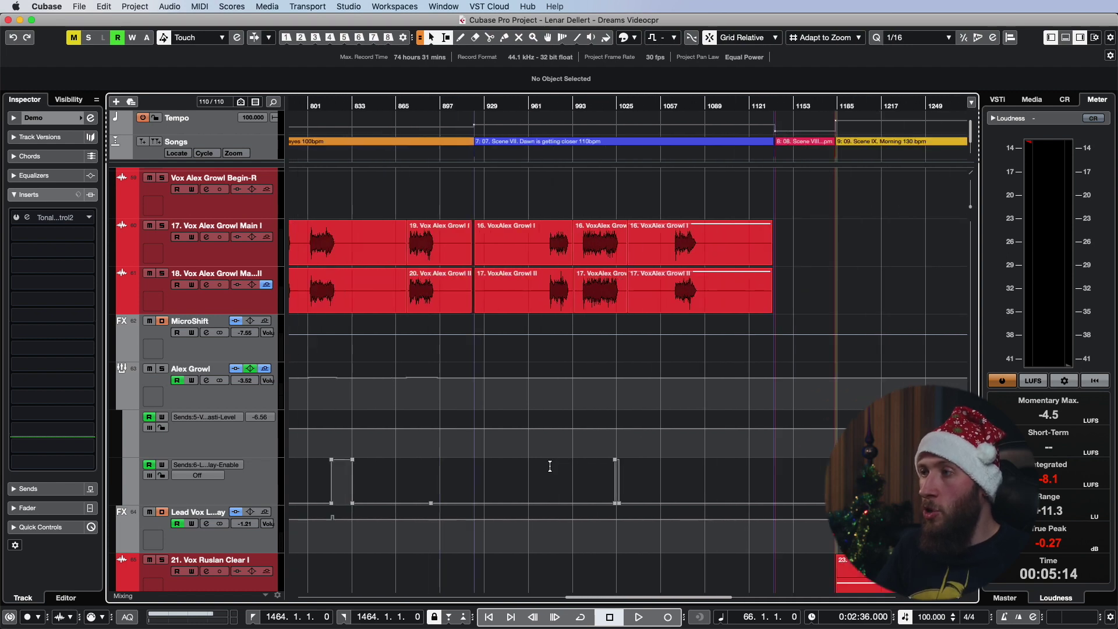
Select the G S 1 group's insert 4 bypass automation and show it around bar 774 in Scene VI
scroll(557, 472, "up", 6)
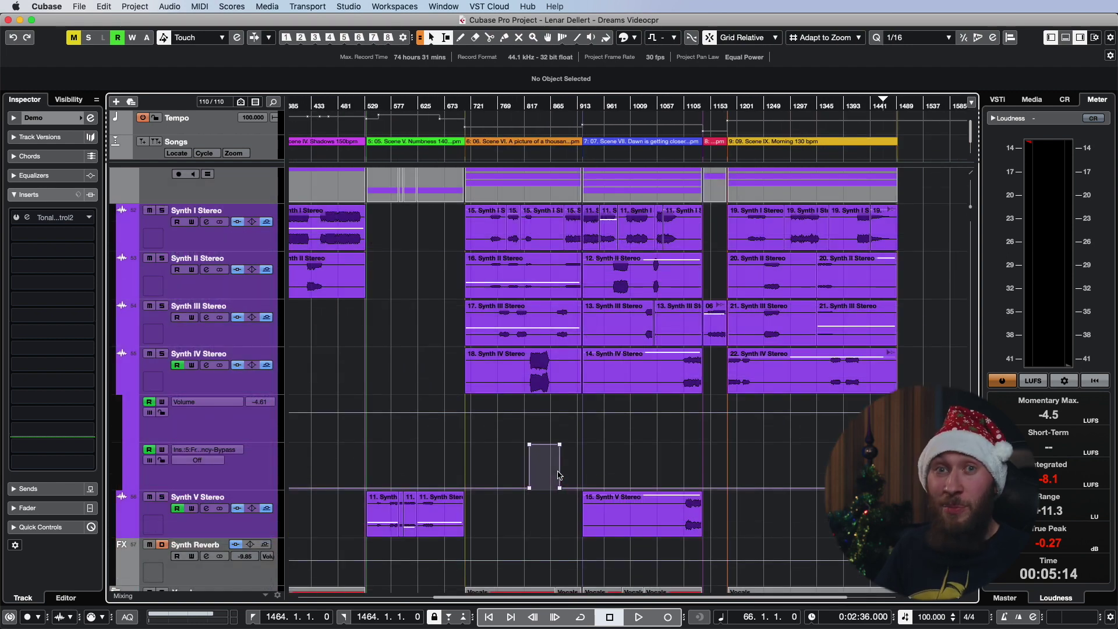
scroll(557, 473, "up", 10)
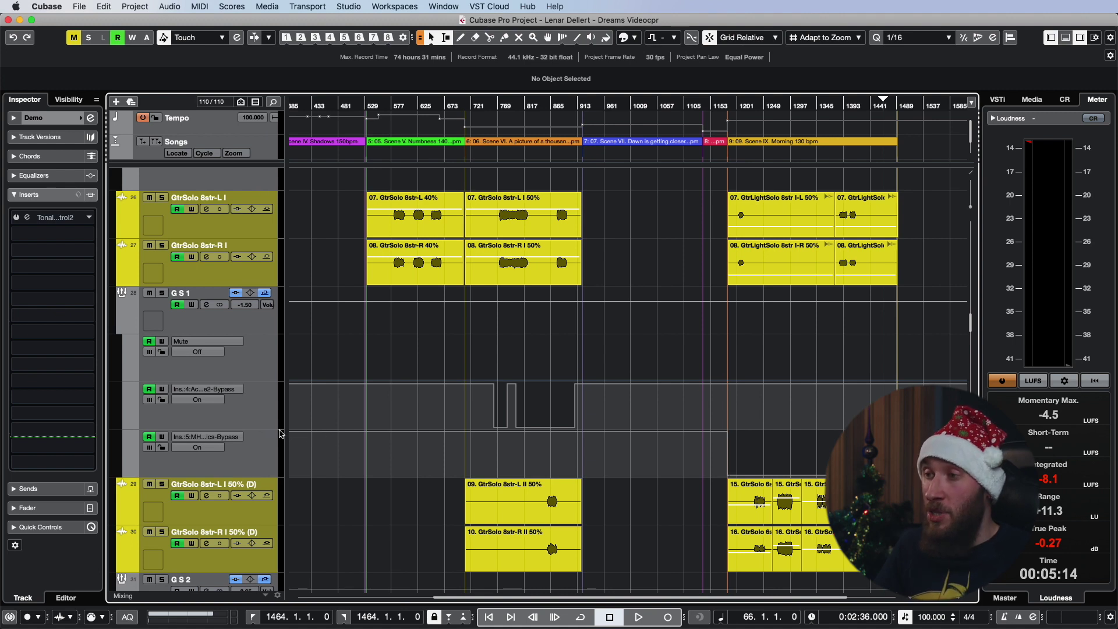
left_click(265, 417)
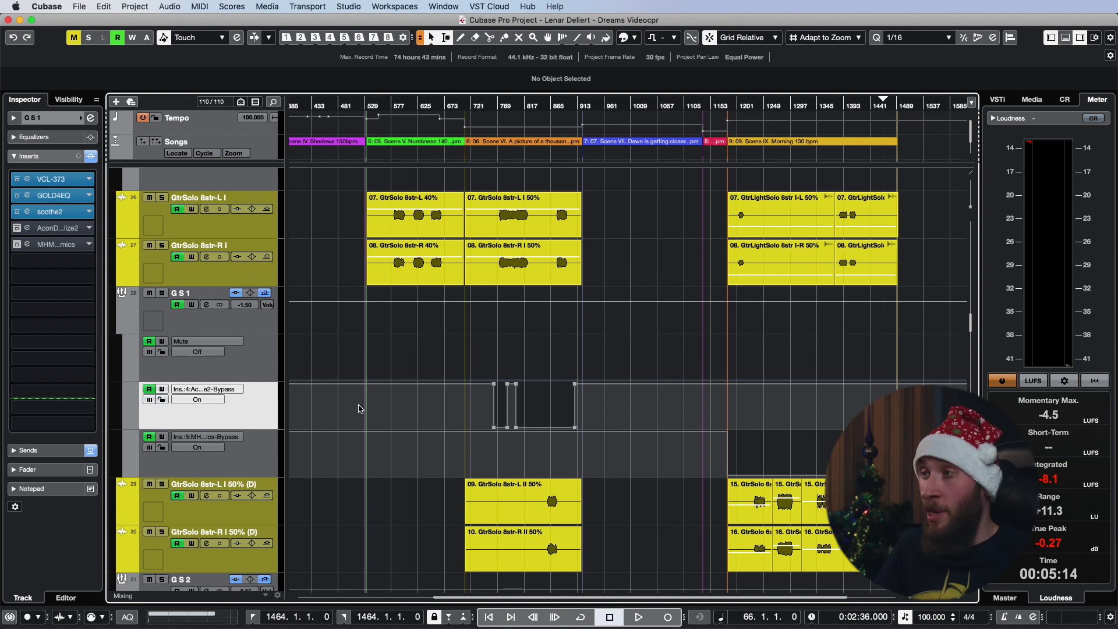
left_click_drag(501, 106, 655, 191)
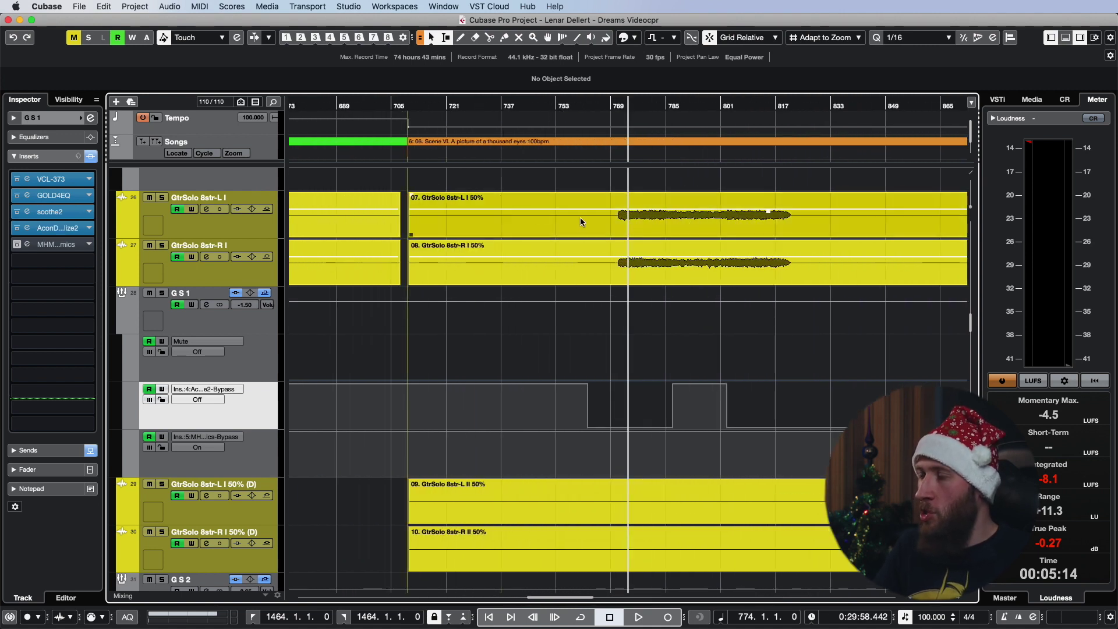
Place the playback position at bar 770 and open the G S 1 group's Equalize 2 insert
key("h")
key("h")
key("h")
left_click(604, 203)
left_click(69, 233)
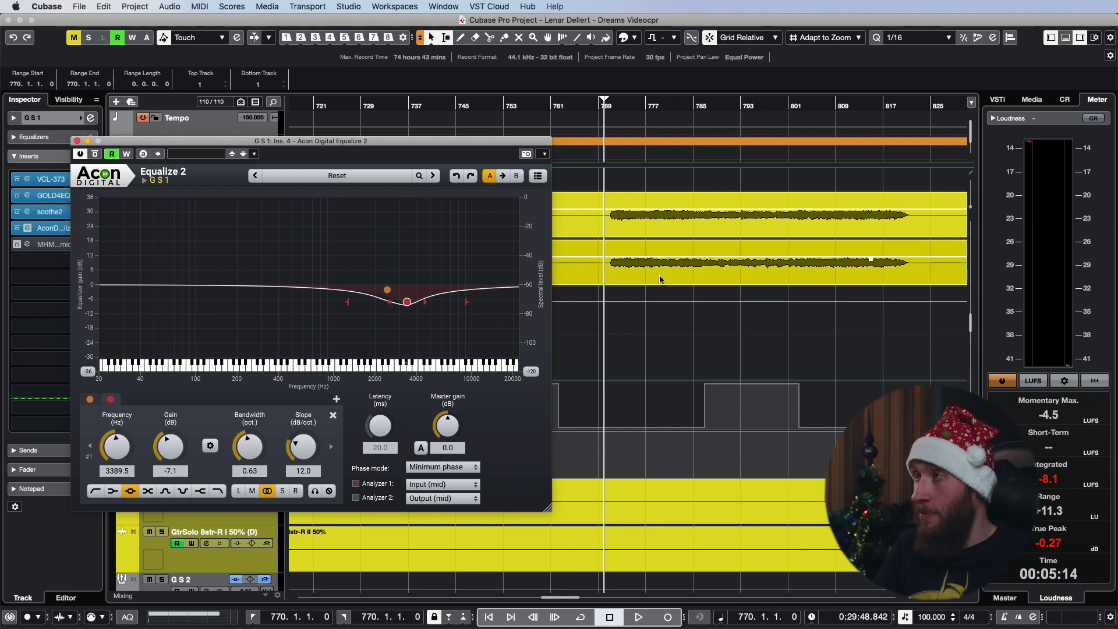
Play the guitar solo from bar 770 while watching the Equalize 2 spectrum, and stop playback
left_click(630, 256)
key("space")
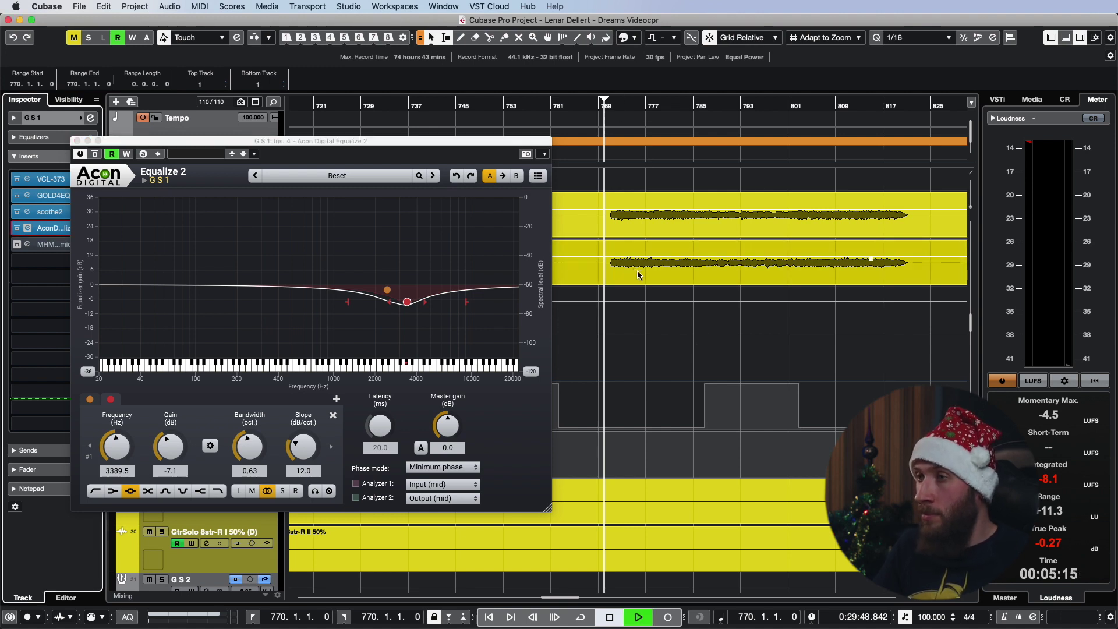
key("h")
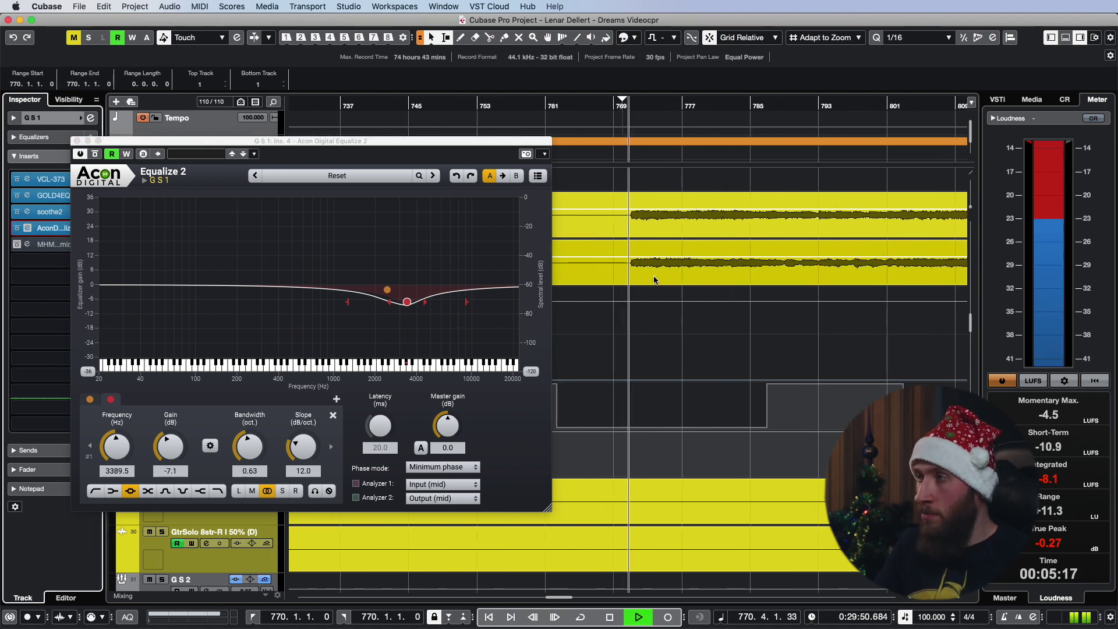
key("g")
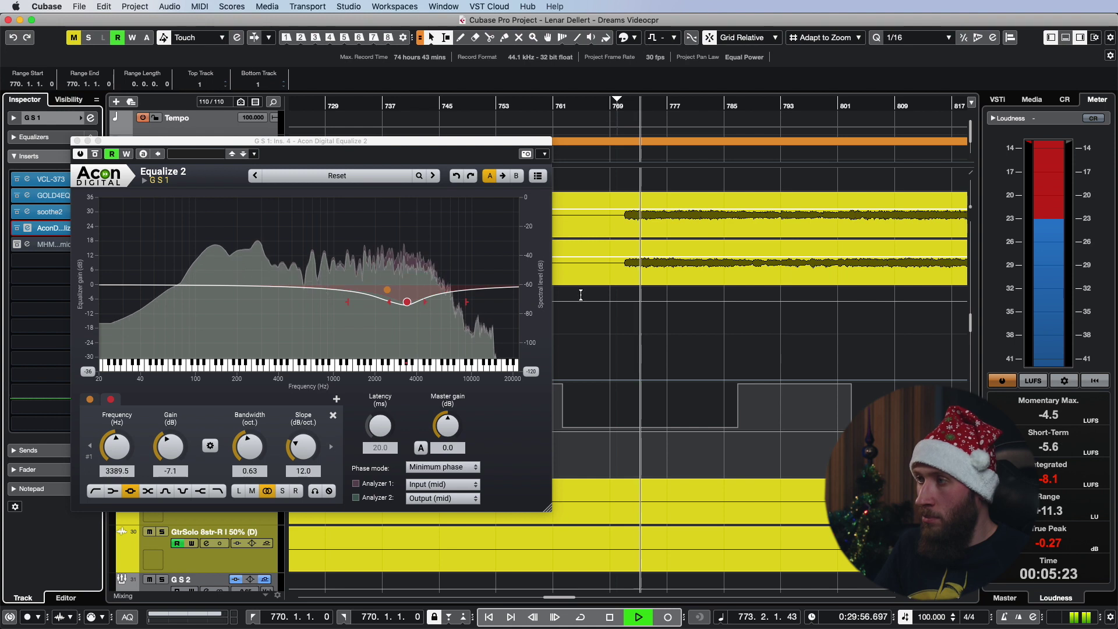
left_click(680, 270)
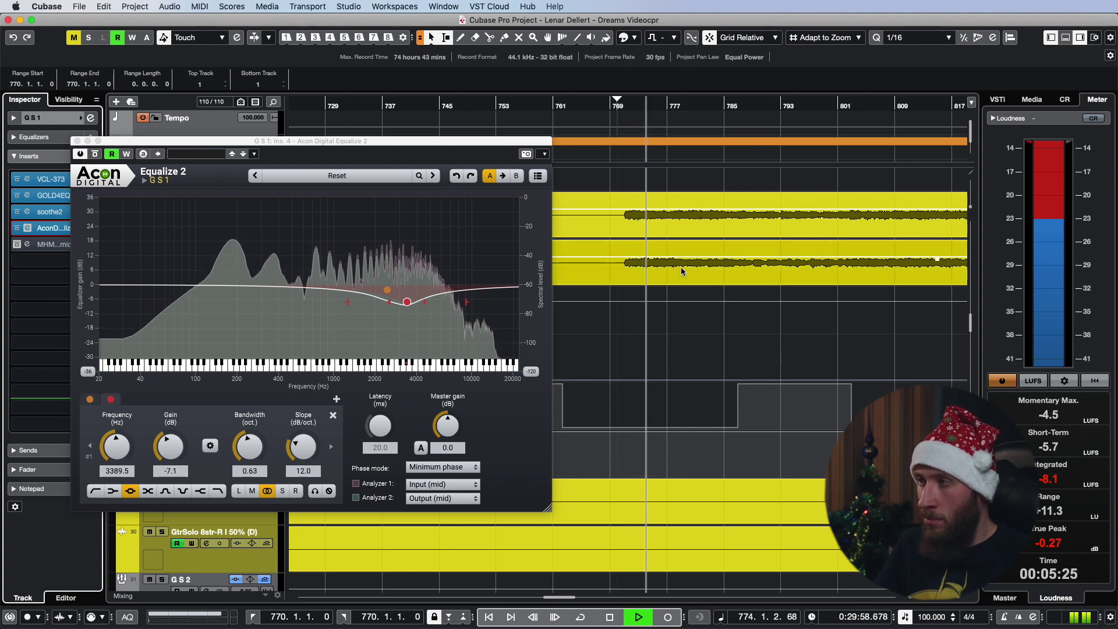
key("space")
Play the solo from bar 784 across the Equalize 2 bypass change, and stop playback
left_click_drag(718, 107, 636, 117)
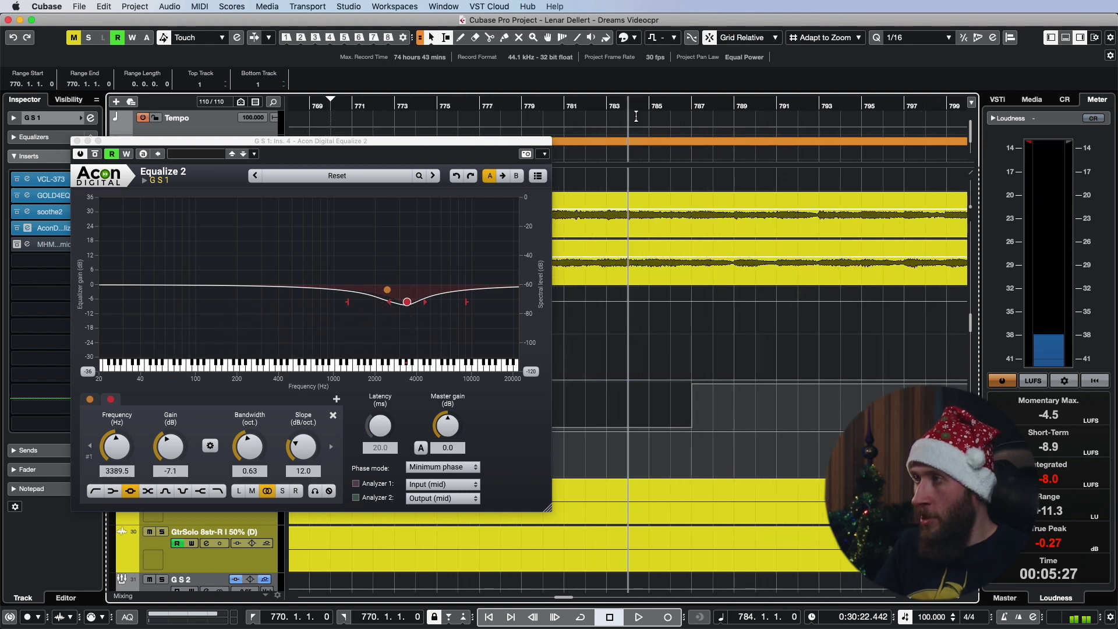
key("space")
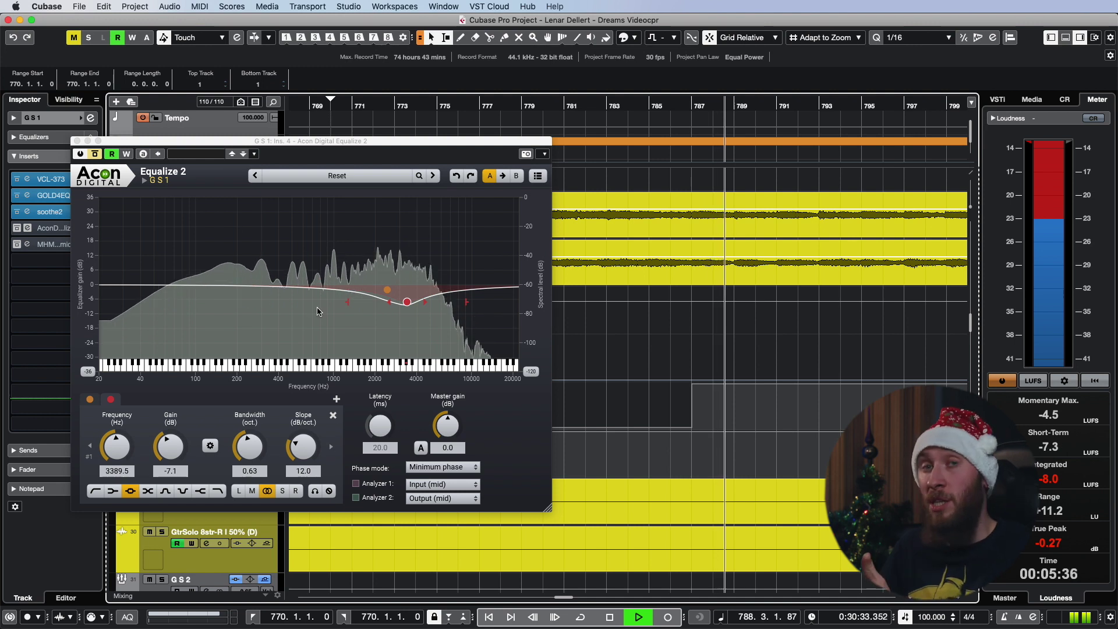
key("space")
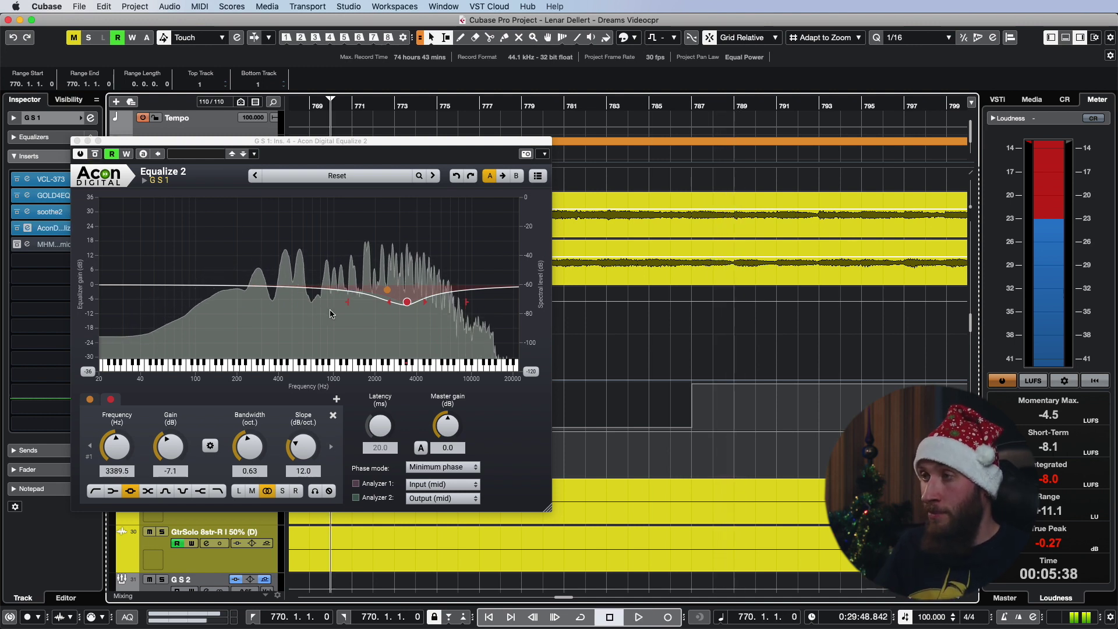
Close the Equalize 2 window and show the whole timeline
key("g")
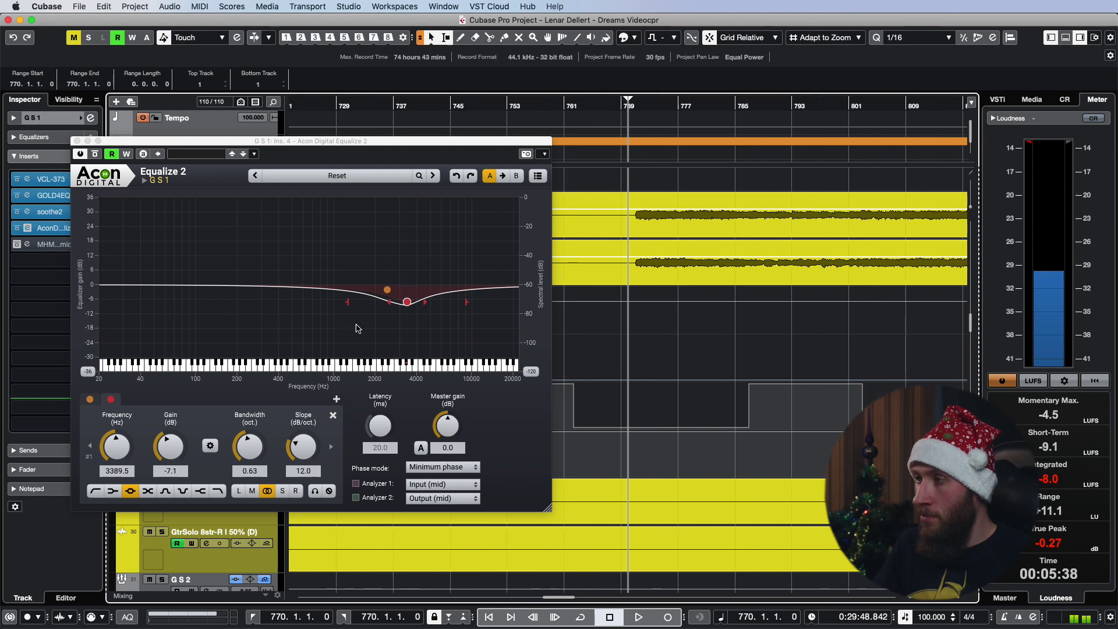
key("g")
key("g")
key("g")
key("g")
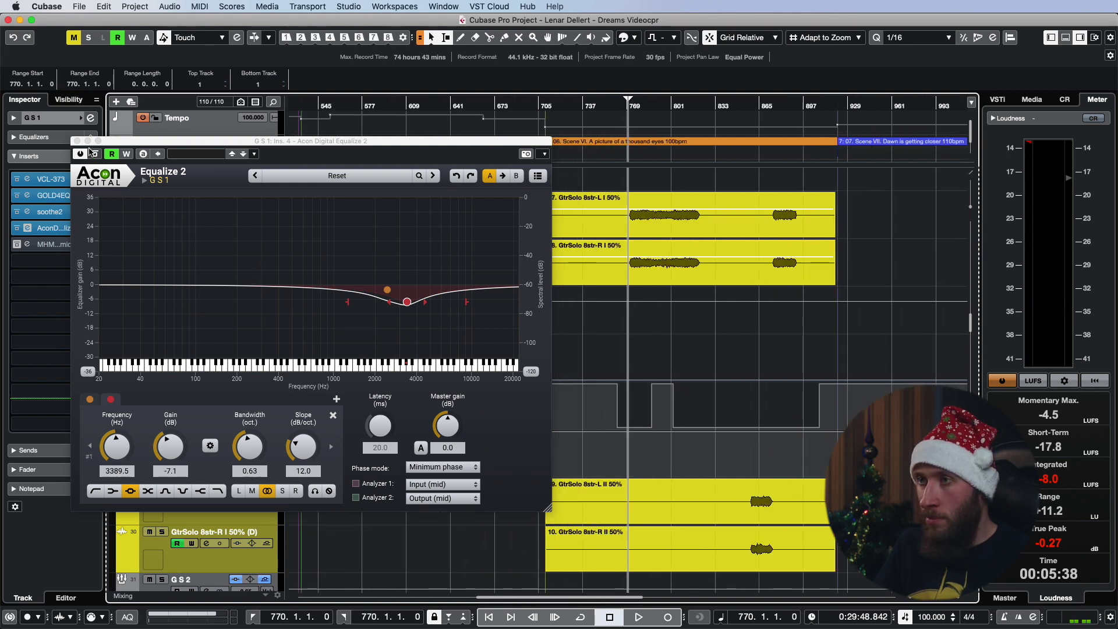
left_click(77, 141)
key("g")
key("g")
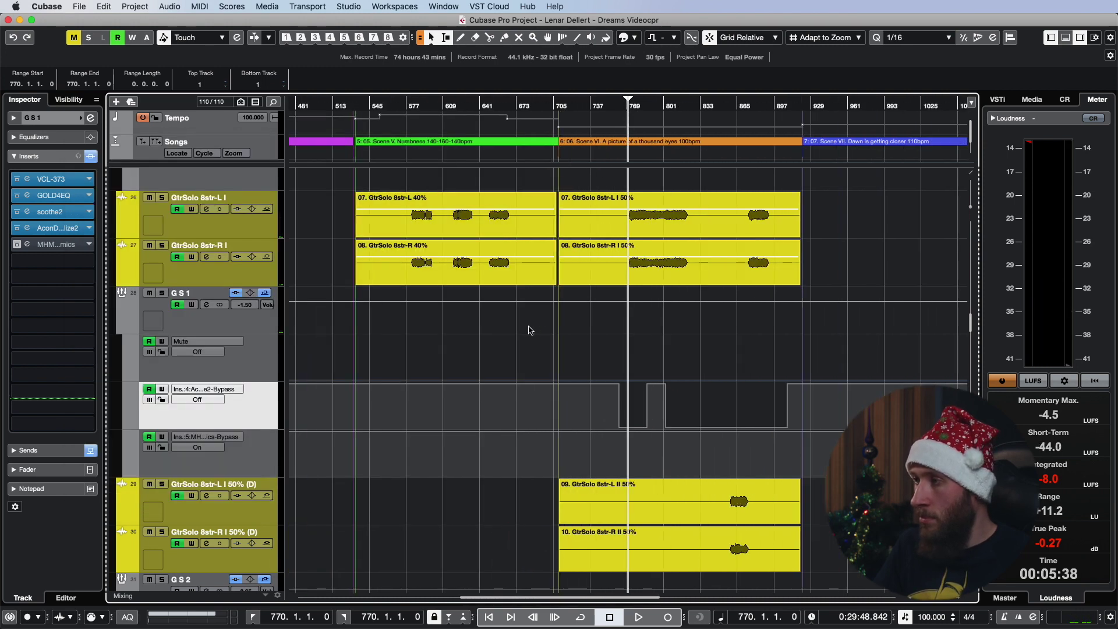
key("g")
key("g")
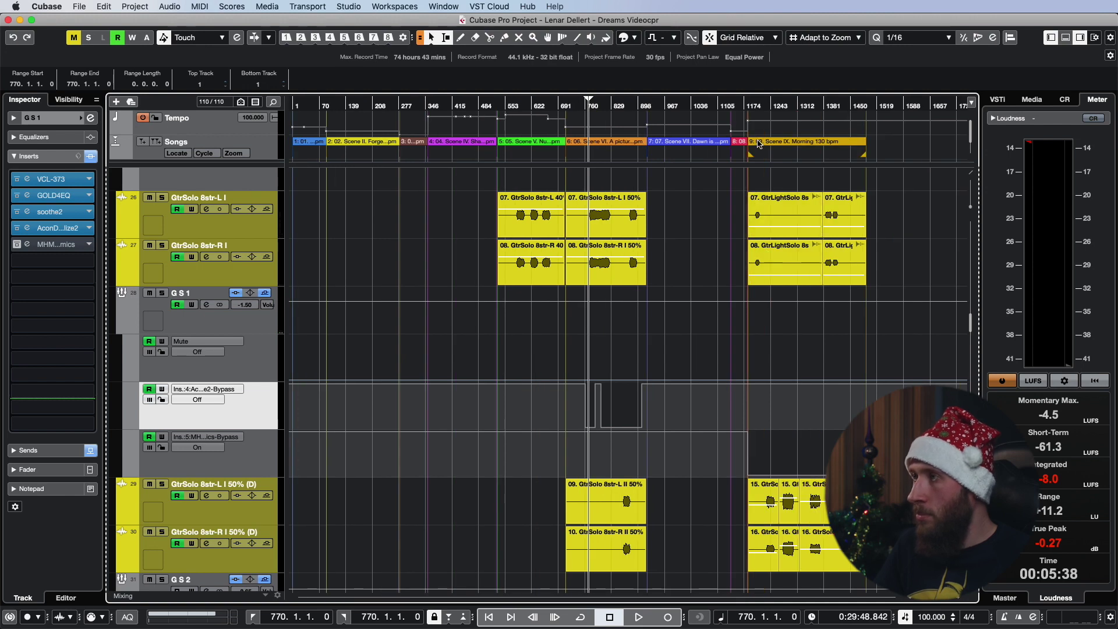
Go to bar 1187 at the start of Scene IX and select the G S 1 group's insert 5 bypass automation
left_click(749, 105)
key("h")
key("h")
key("h")
key("h")
key("h")
key("h")
key("g")
key("g")
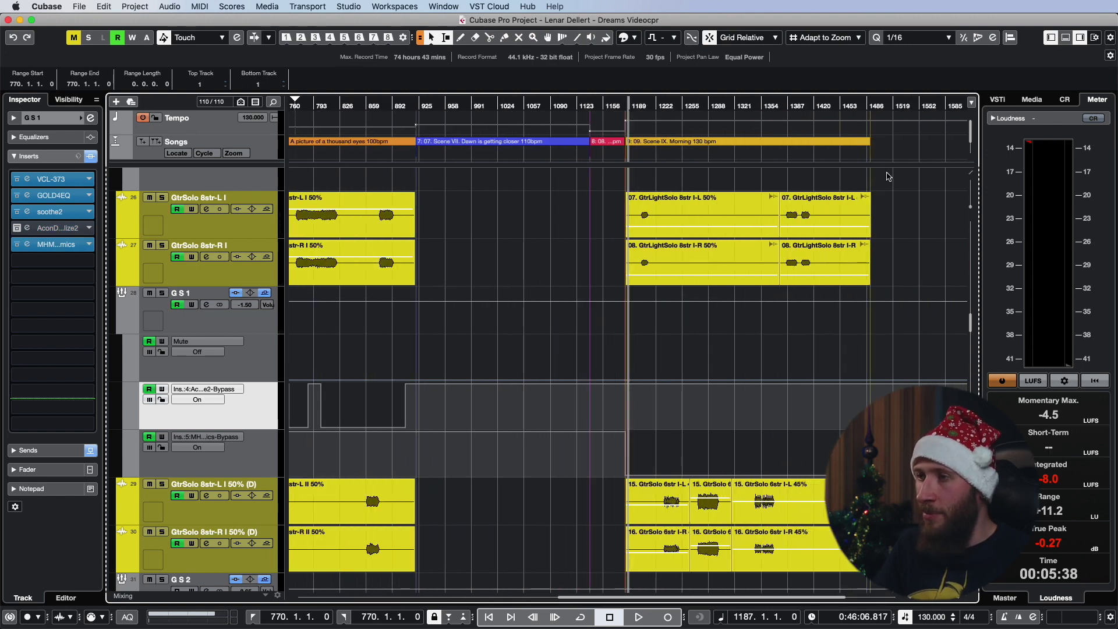
left_click(269, 447)
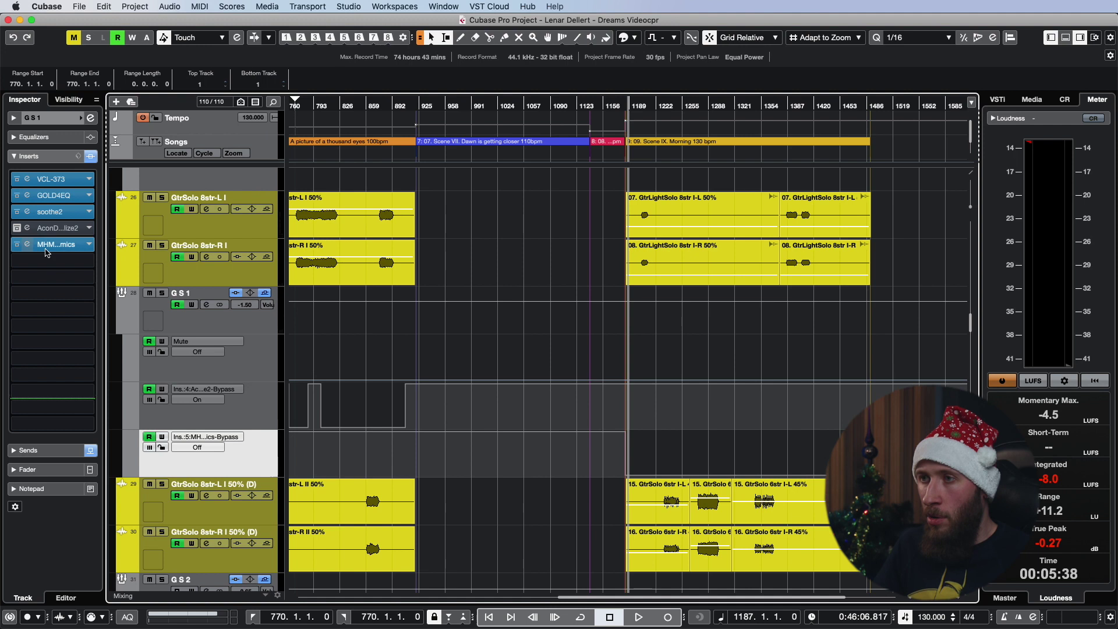
Open the G S 1 group's MH Multiband Dynamics insert and play the light solo from bar 1377 in Scene IX
left_click(789, 106)
key("h")
key("h")
key("h")
key("h")
left_click_drag(615, 106, 586, 105)
left_click(52, 244)
key("space")
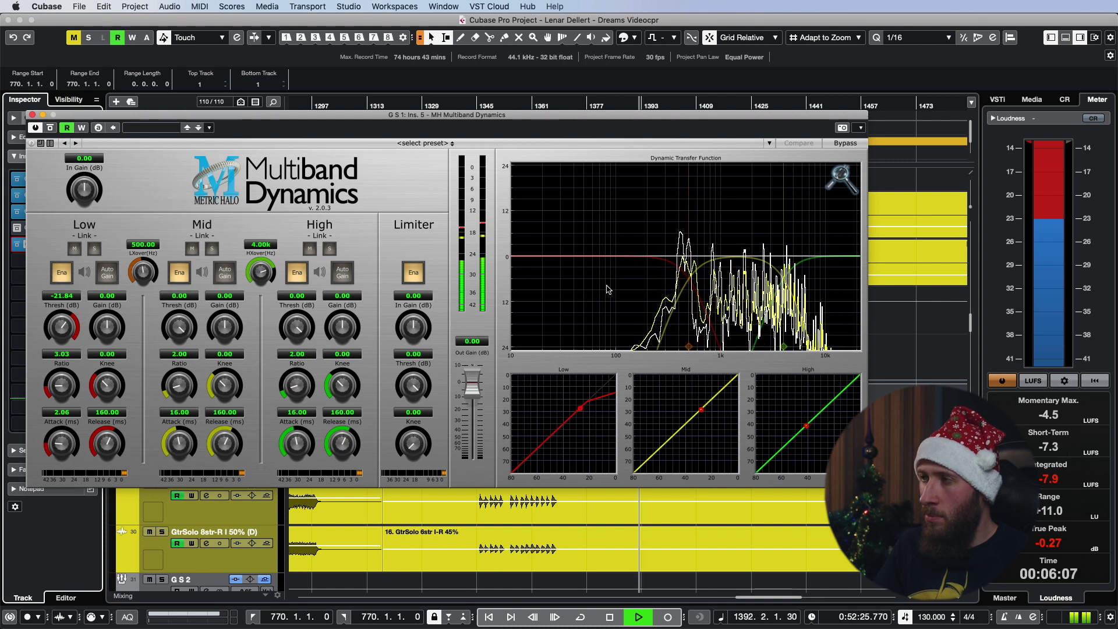
key("space")
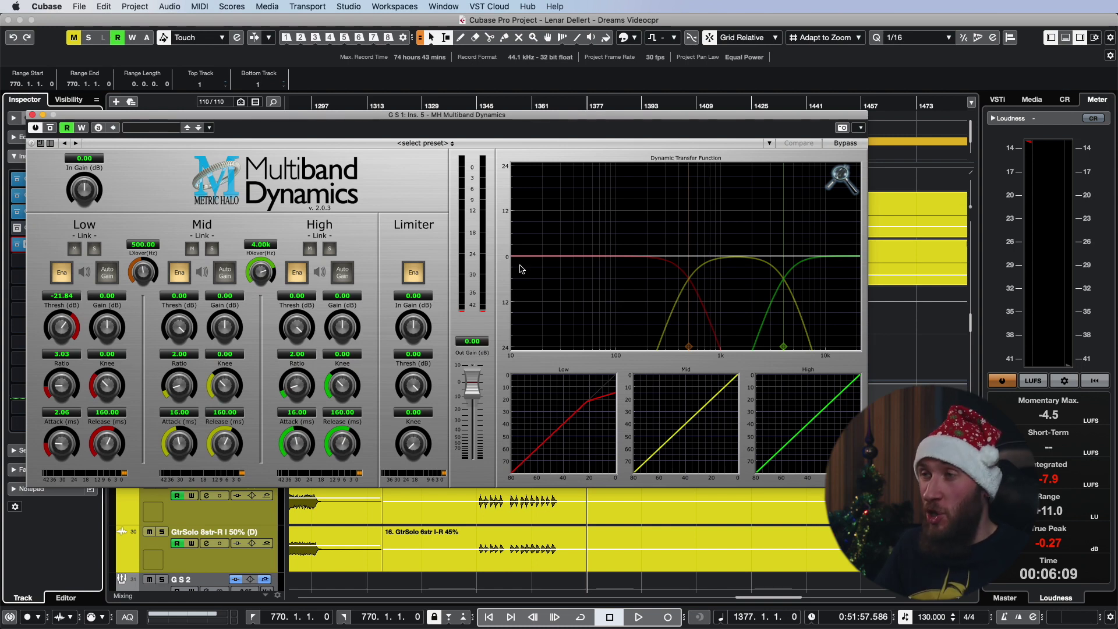
Close the Multiband Dynamics window and view the G S 1 group's bypass automation across Scenes IV to IX
left_click(33, 115)
key("g")
key("g")
key("g")
key("g")
key("g")
key("g")
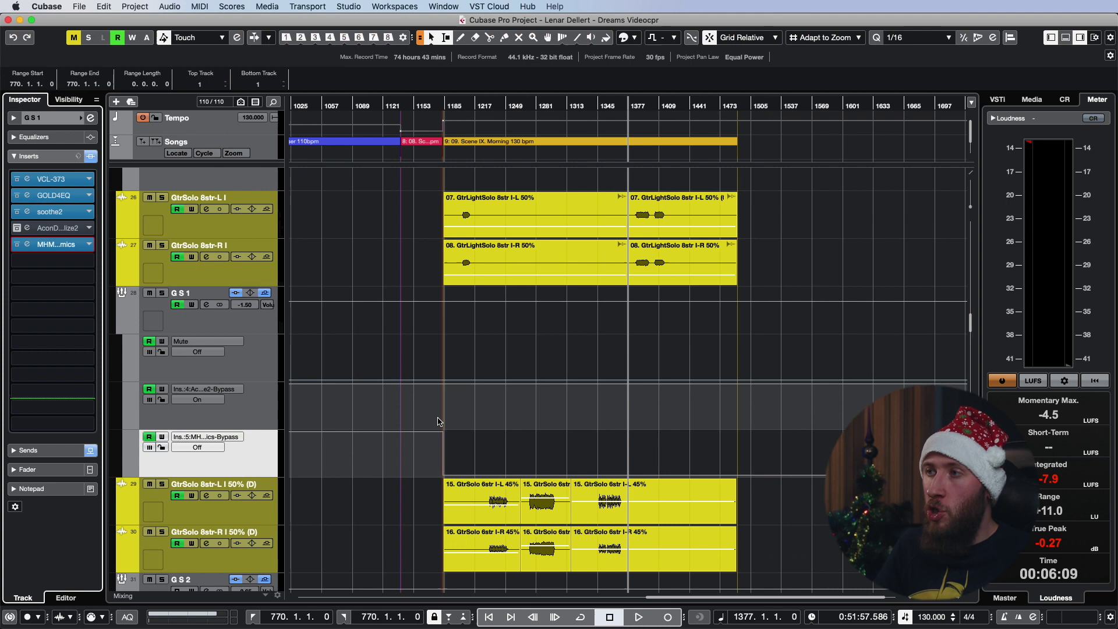
key("g")
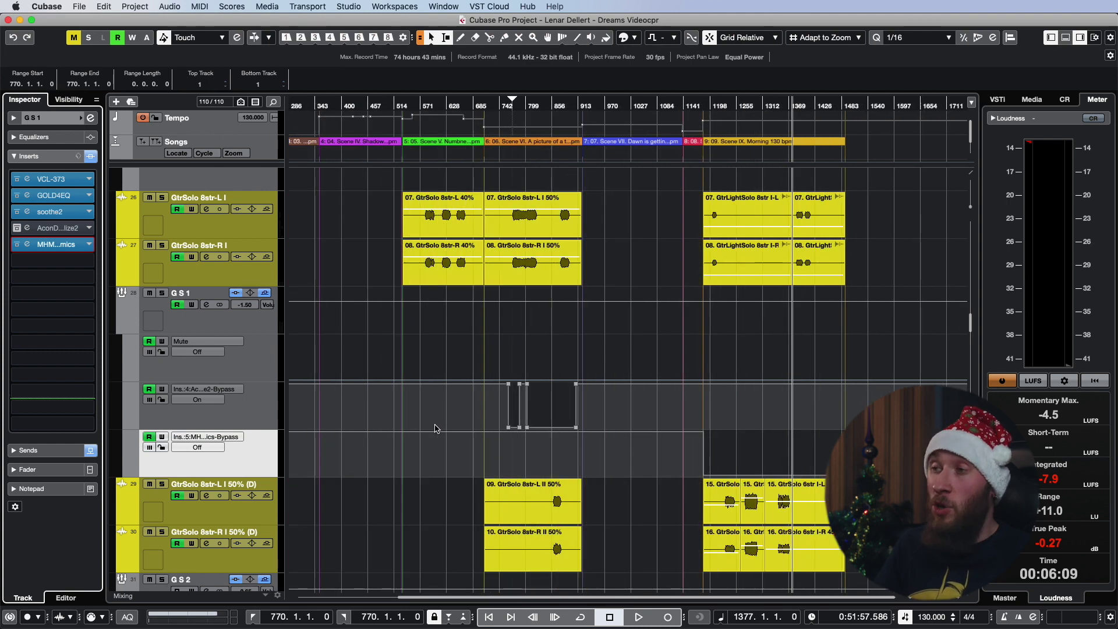
Select the G C 3 group's JADEEQ bypass automation and zoom in on Scene II around bar 158
scroll(436, 428, "up", 5)
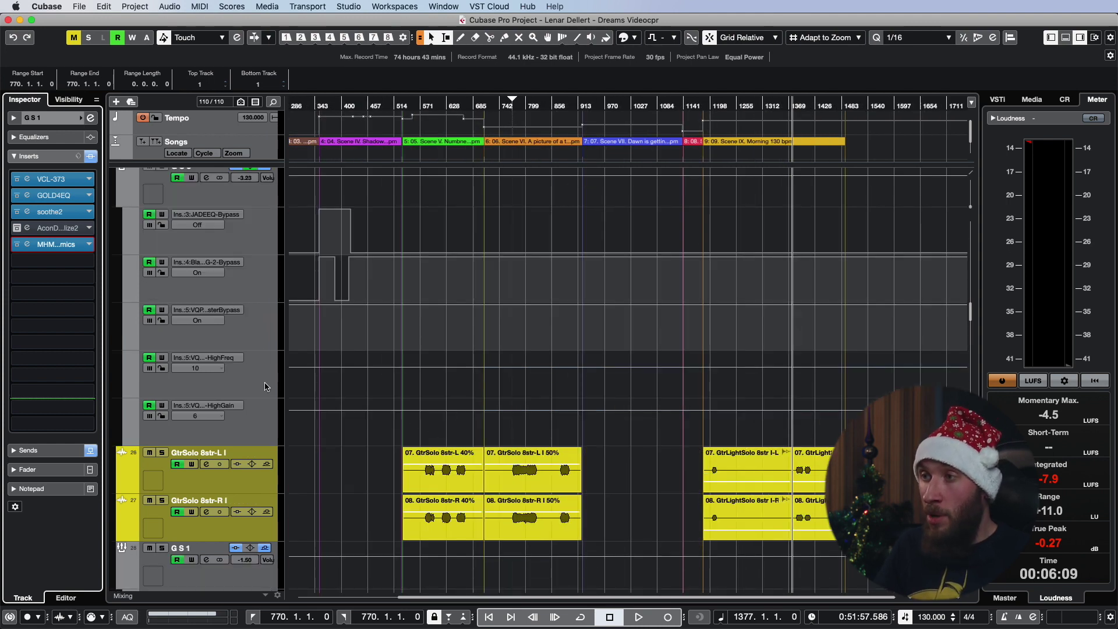
left_click(262, 240)
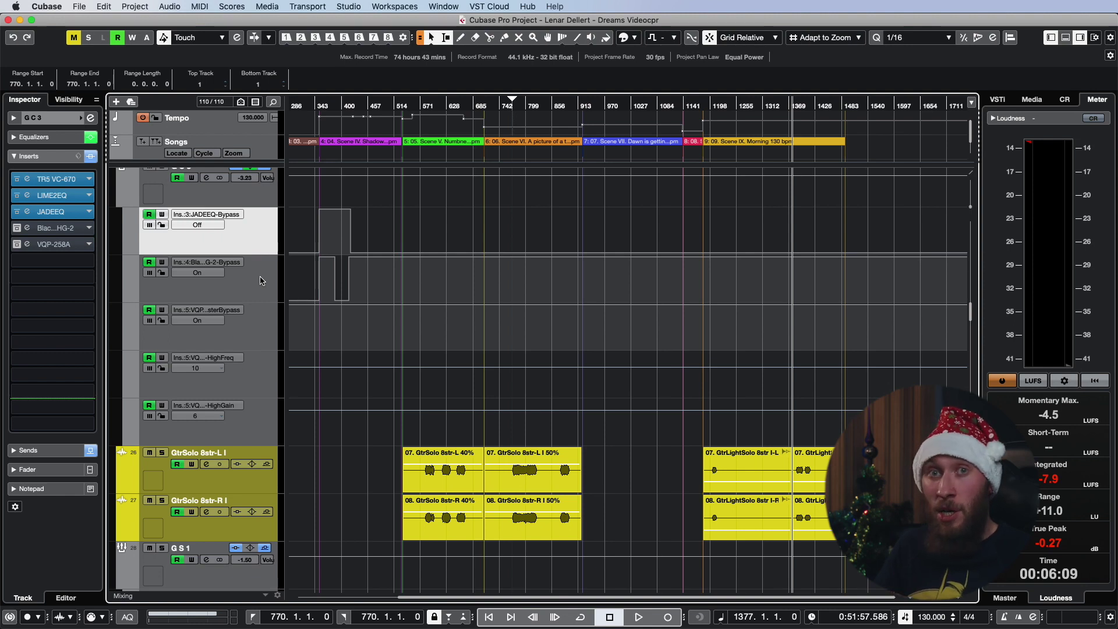
key("h")
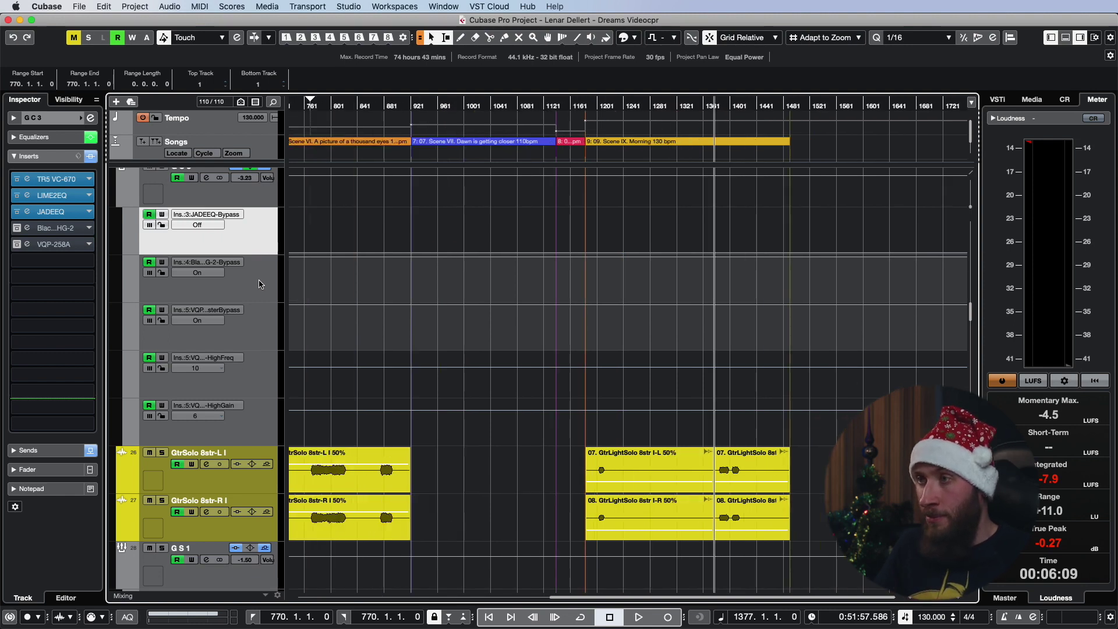
key("g")
key("g")
left_click(353, 107)
key("h")
key("h")
key("h")
key("h")
key("h")
key("g")
key("h")
key("h")
Examine the G C 3 group's insert bypass automation under the clean guitar clips at bar 173 in Scene II
scroll(477, 210, "up", 5)
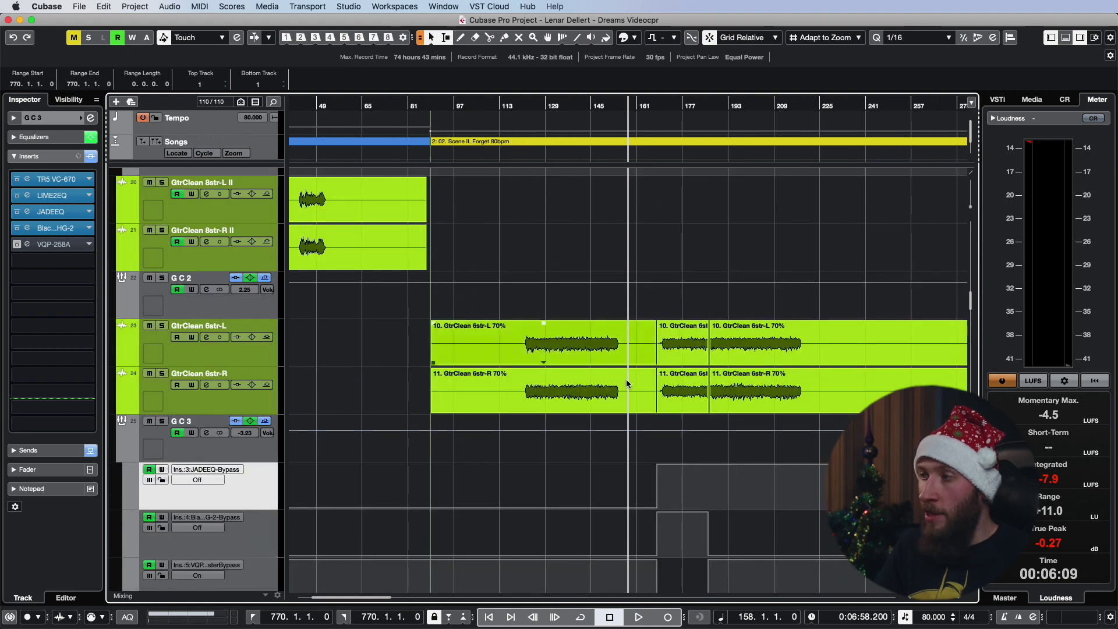
scroll(614, 507, "down", 5)
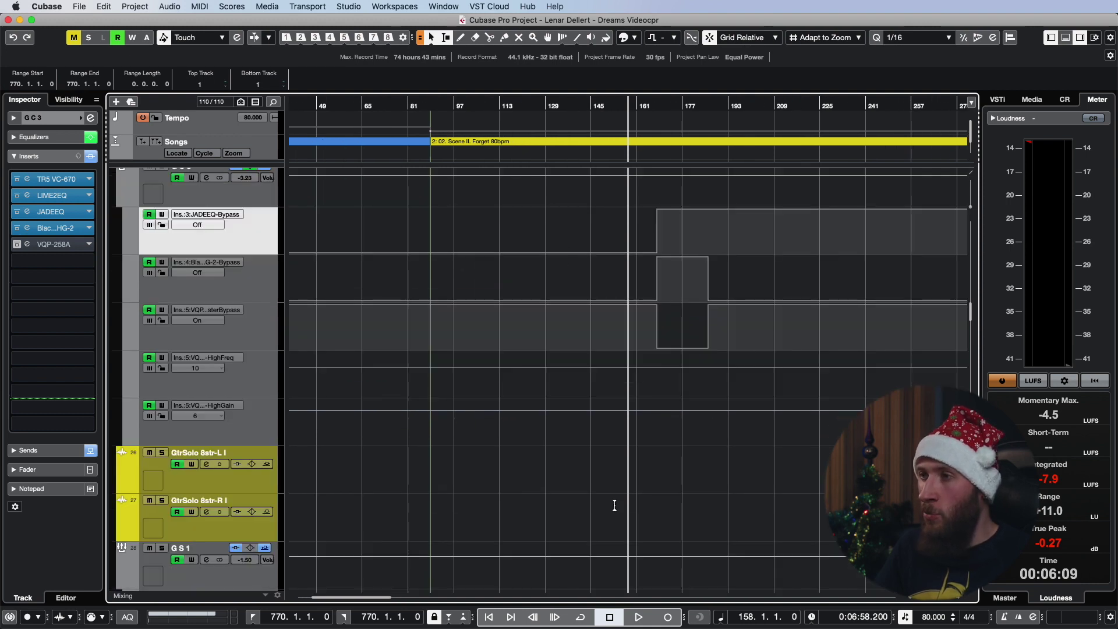
left_click(671, 105)
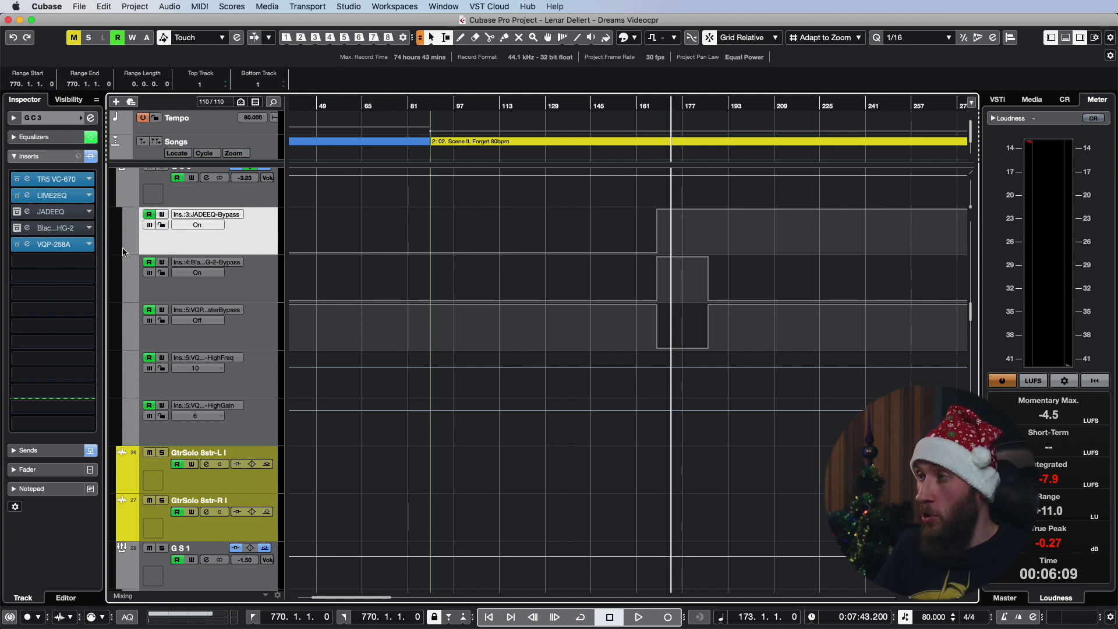
Play the clean guitars from bar 140 and open the G C 3 group's JADEEQ and Black Box HG-2 inserts one above the other
scroll(563, 300, "up", 5)
left_click(576, 104)
key("space")
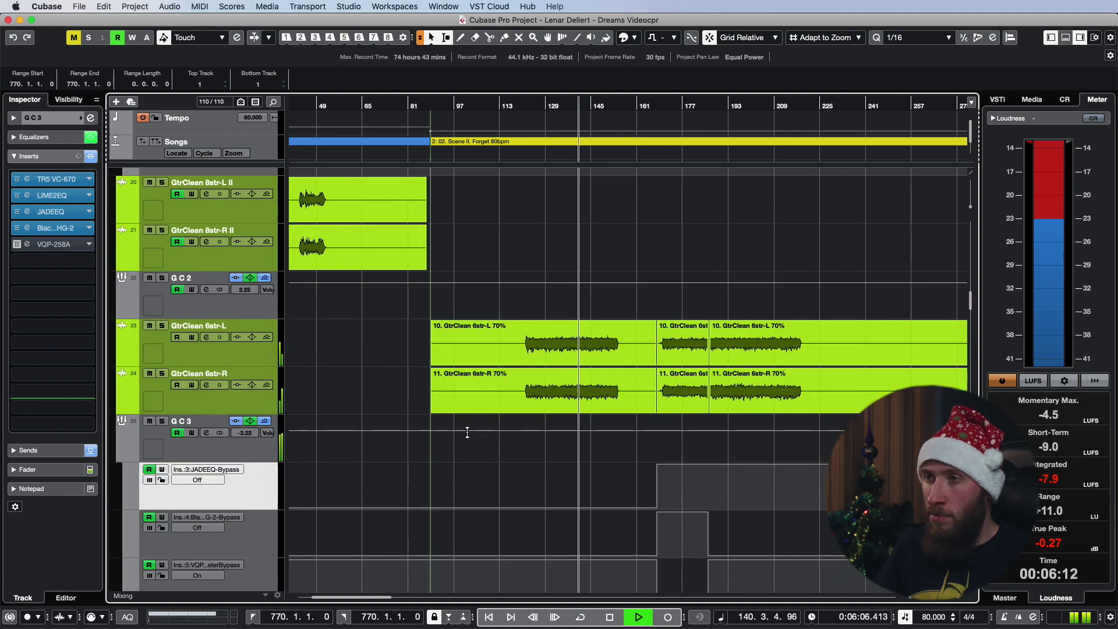
left_click(28, 213)
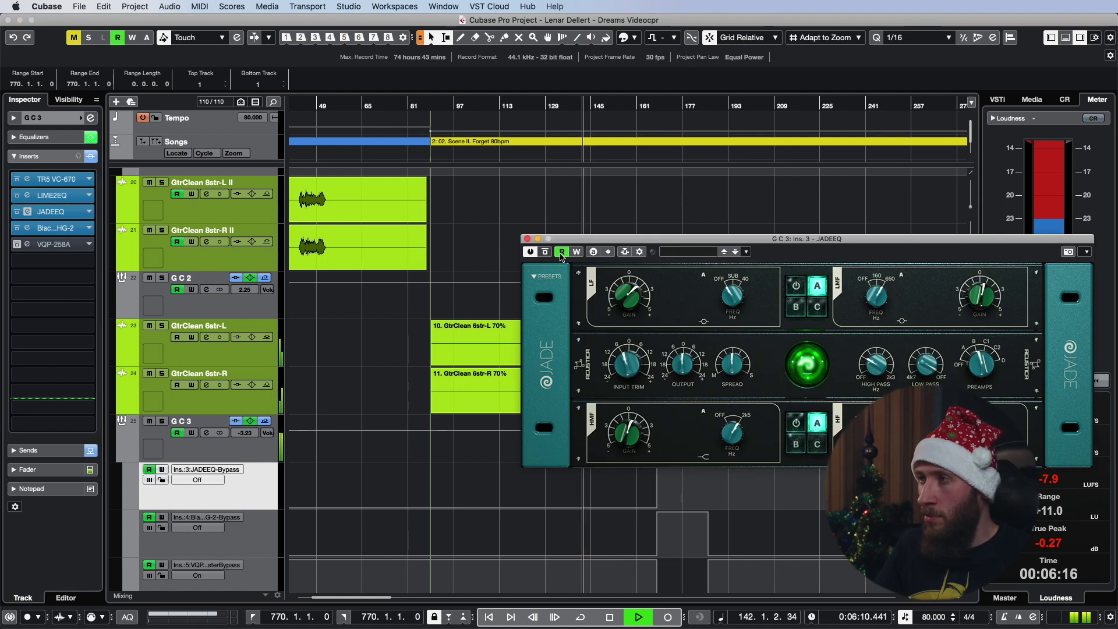
left_click_drag(602, 240, 179, 52)
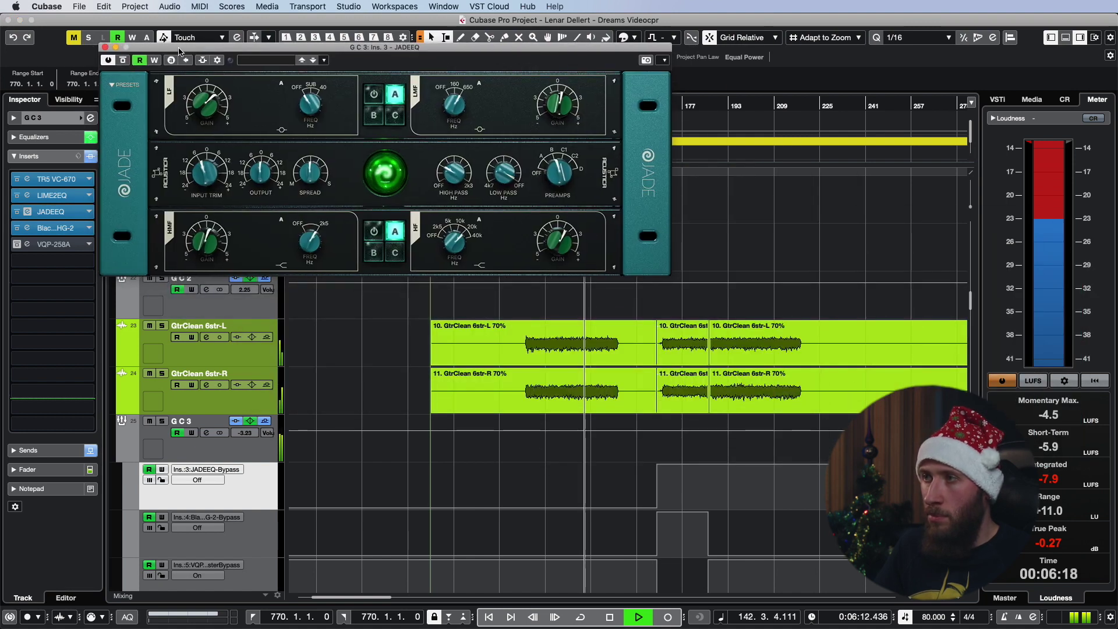
left_click(28, 228)
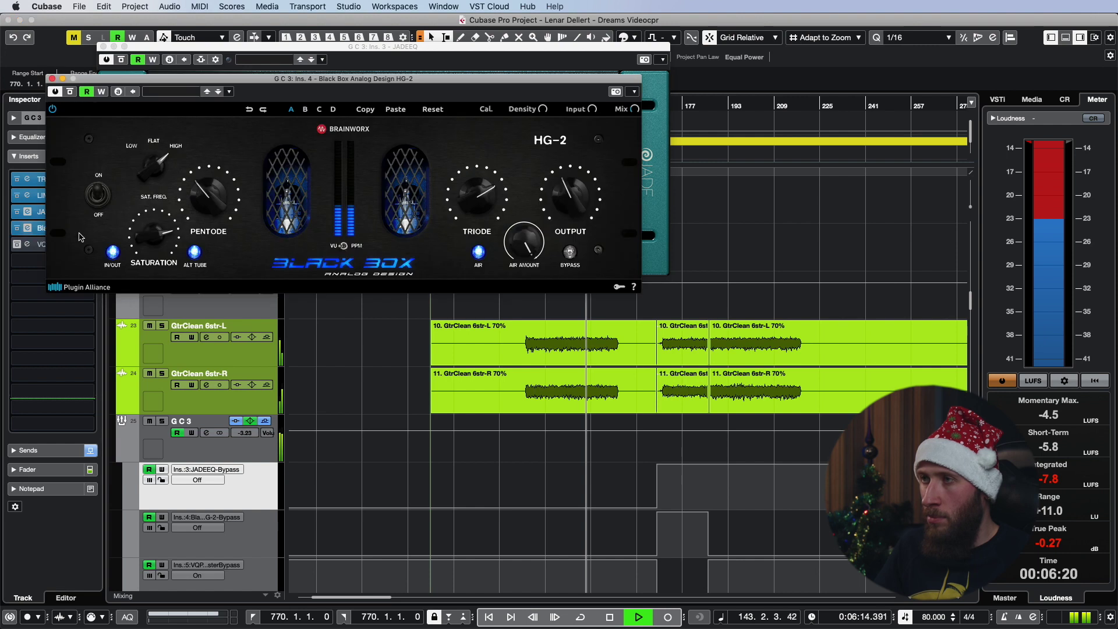
left_click_drag(298, 80, 318, 360)
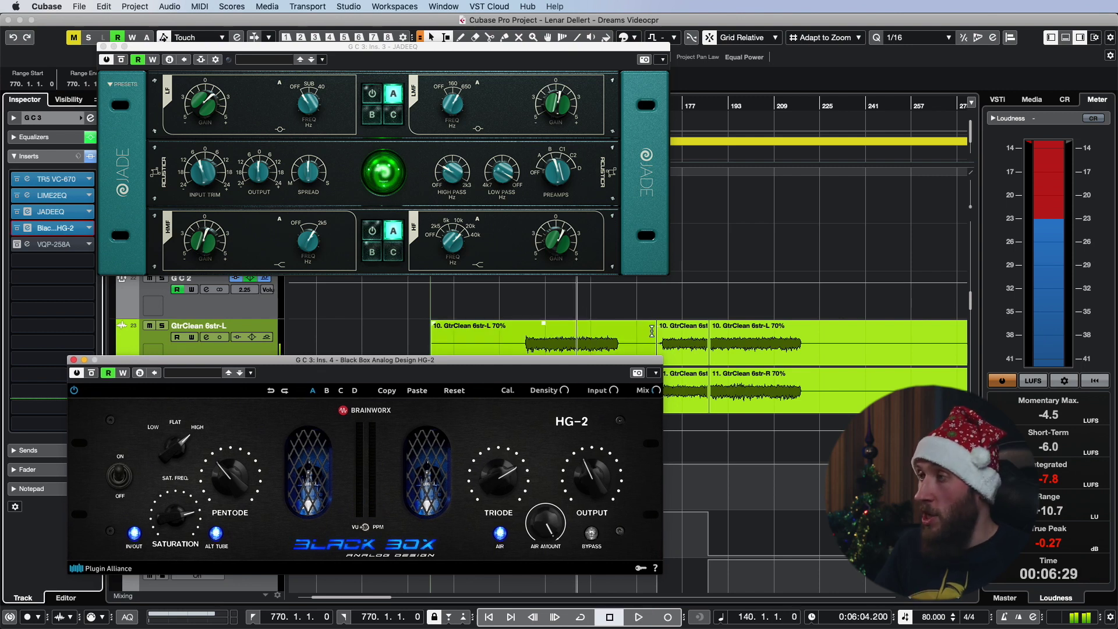
Audition the clean guitars from bar 169 in Scene II with the JADEEQ and HG-2 windows in view
key("space")
left_click(659, 336)
key("space")
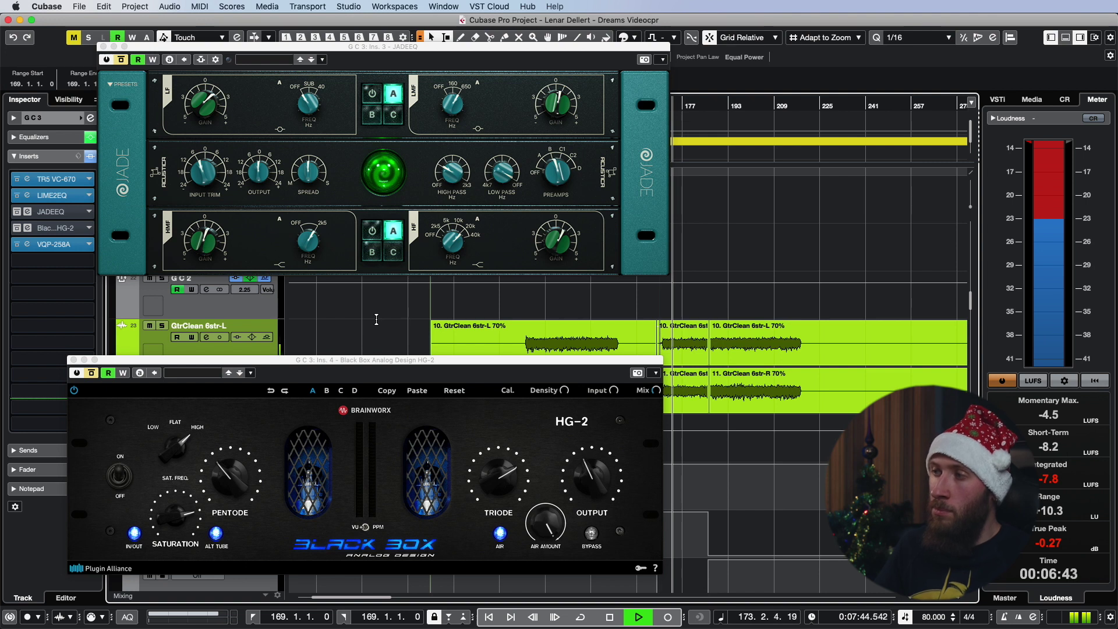
key("space")
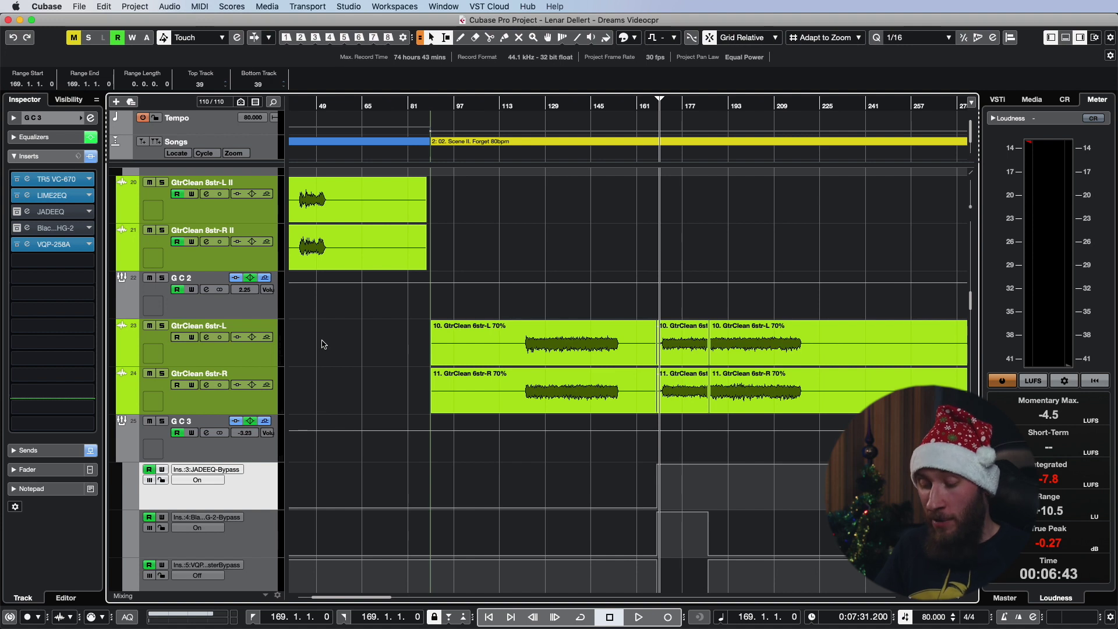
View the G C 3 group's bypass automation across Scenes I to VI
key("g")
key("g")
key("g")
key("g")
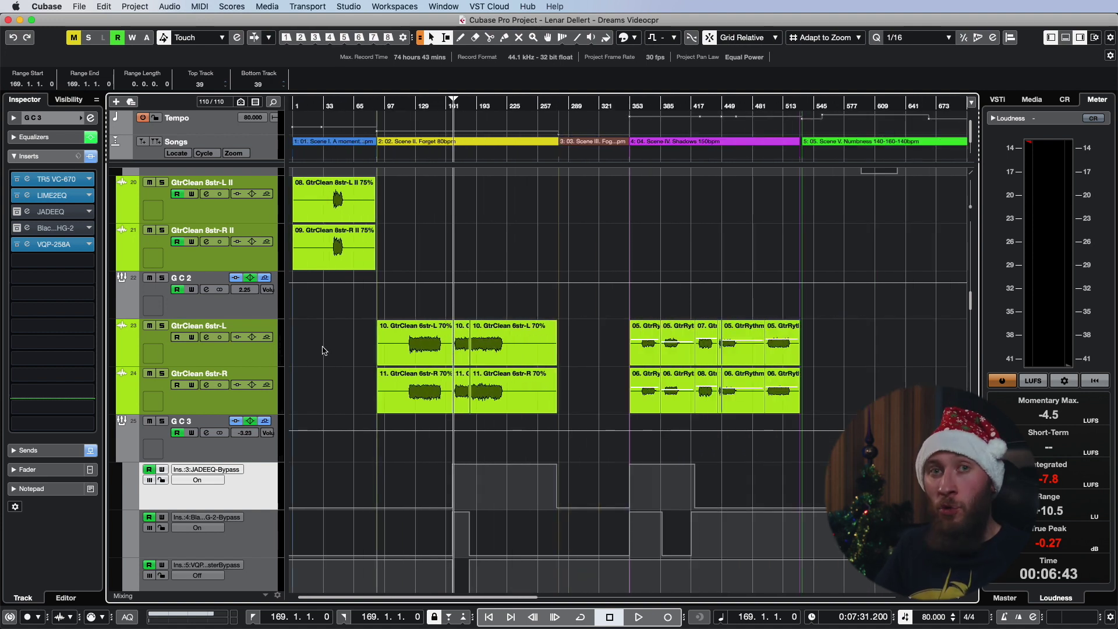
scroll(330, 380, "down", 10)
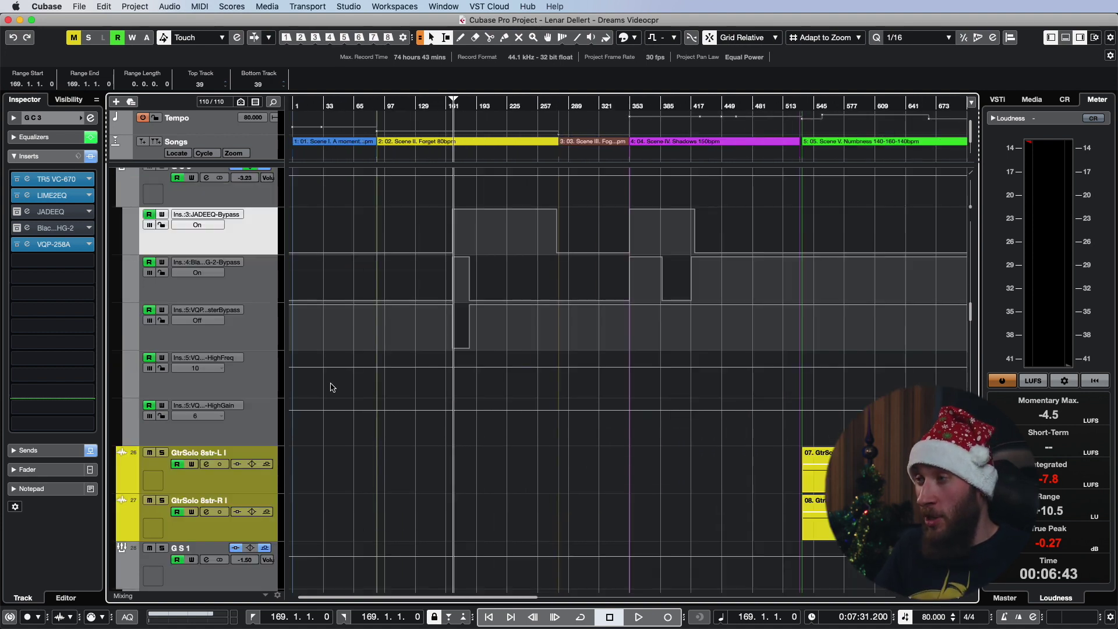
key("g")
key("g")
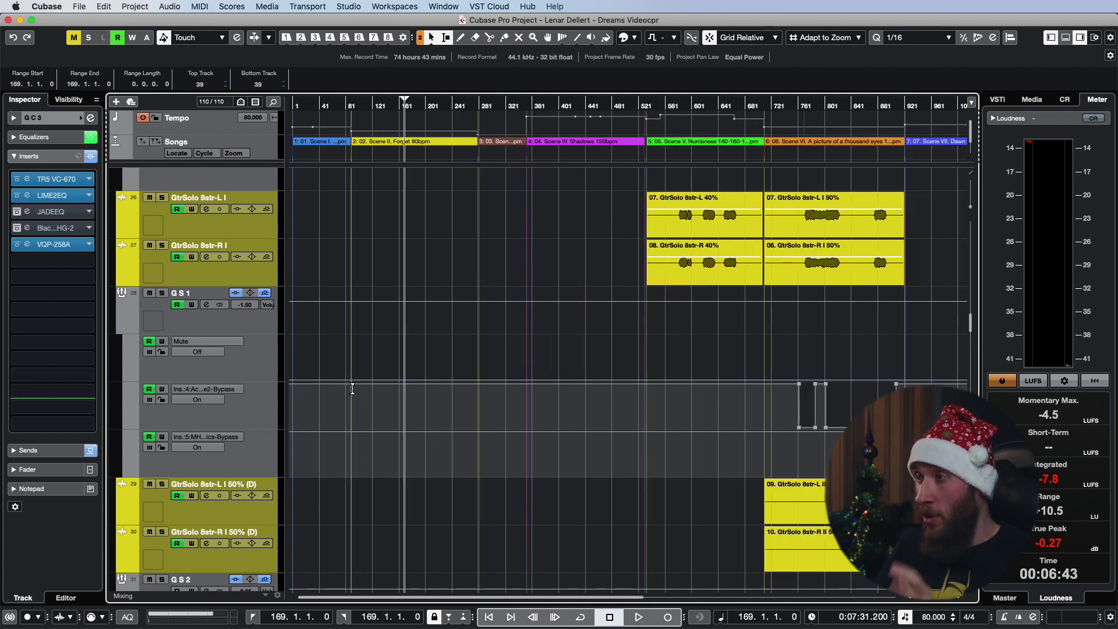
Go to the Synth II Stereo track and open Direct Offline Processing for its first clip, 13. Synth II Stereo, in Scene I
scroll(352, 388, "down", 5)
scroll(352, 389, "down", 20)
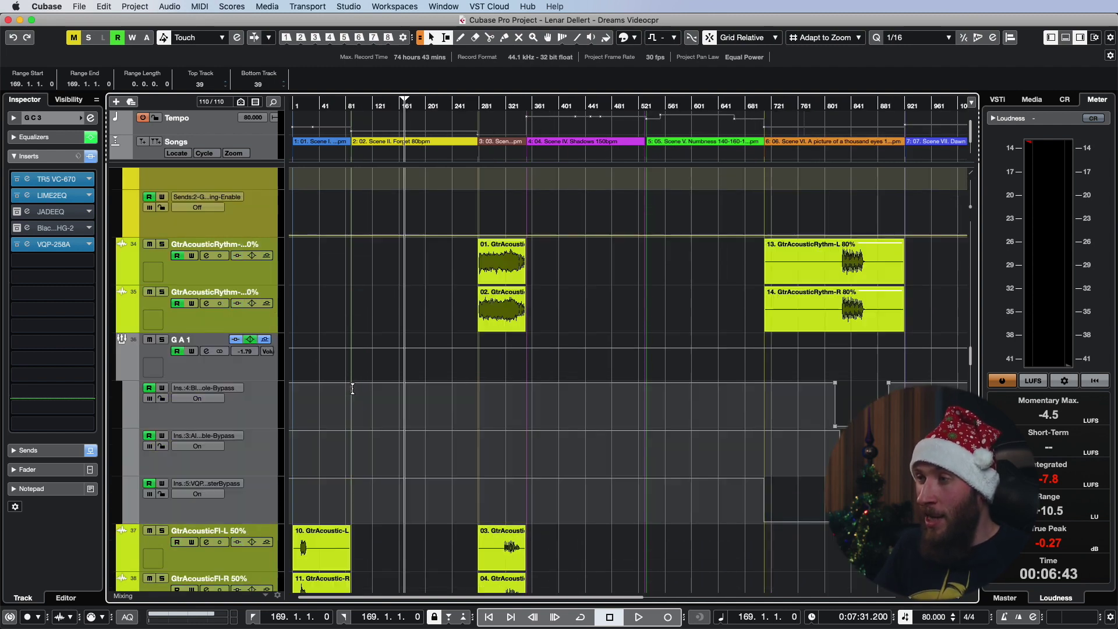
scroll(352, 389, "down", 15)
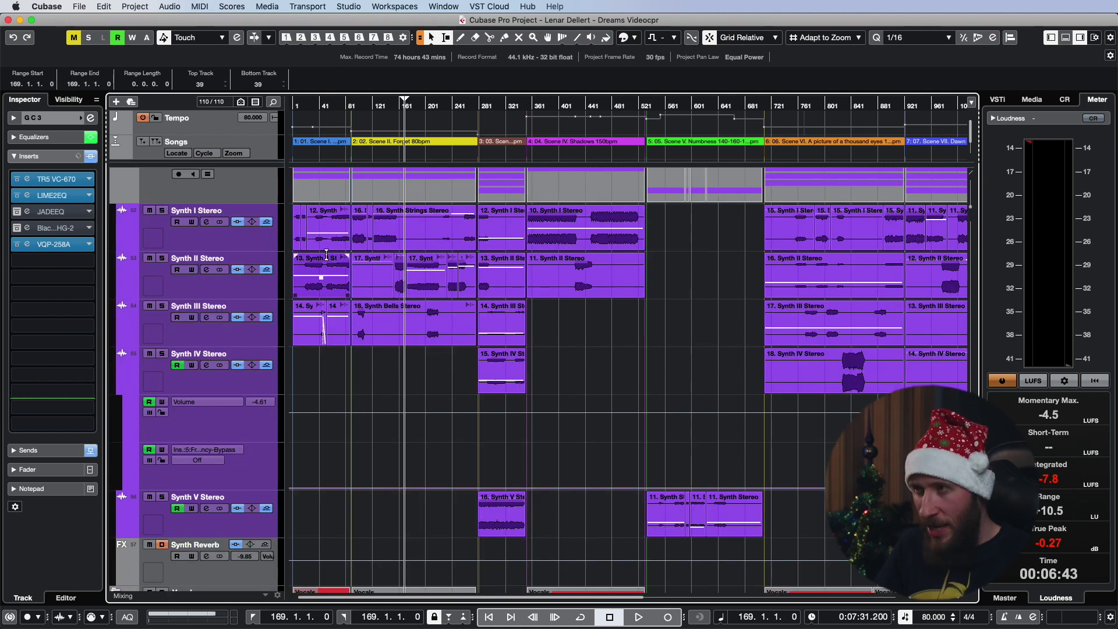
key("h")
key("h")
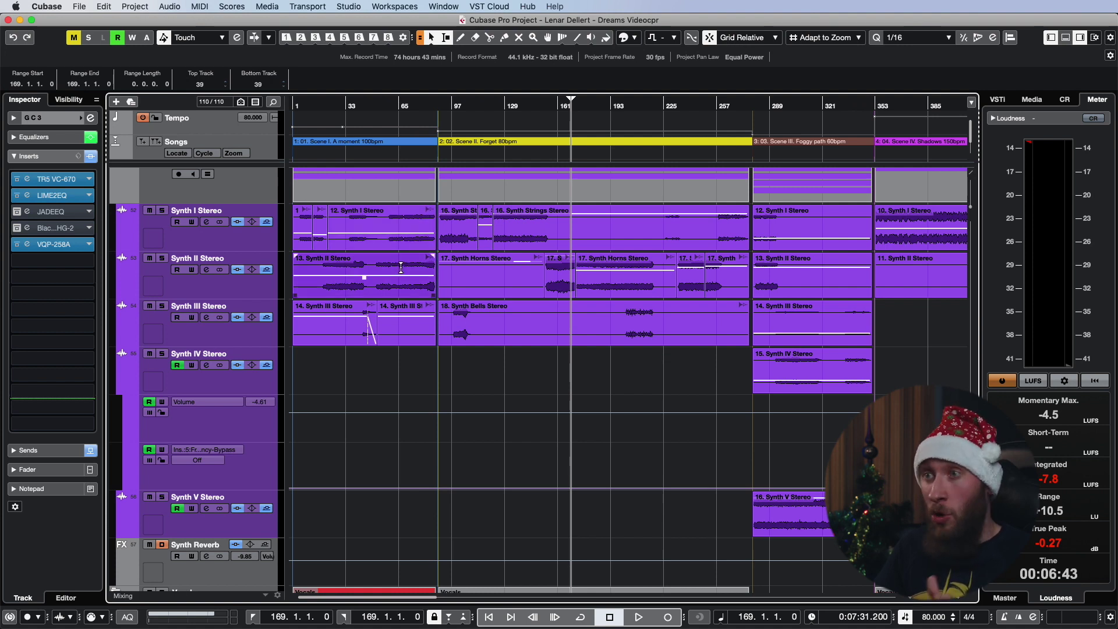
left_click(398, 294)
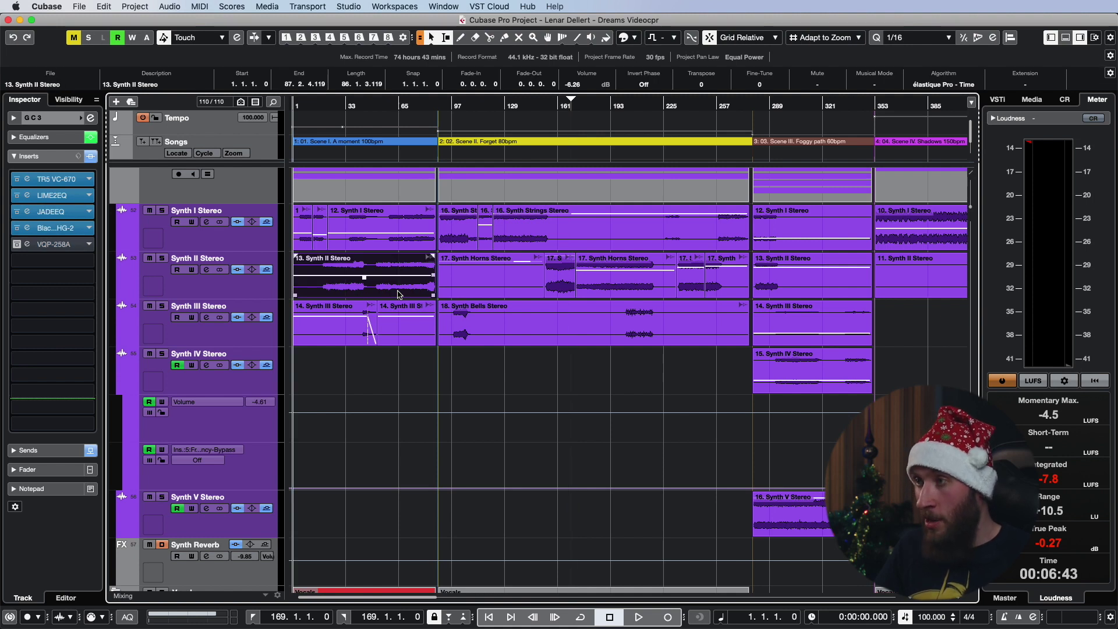
key("F7")
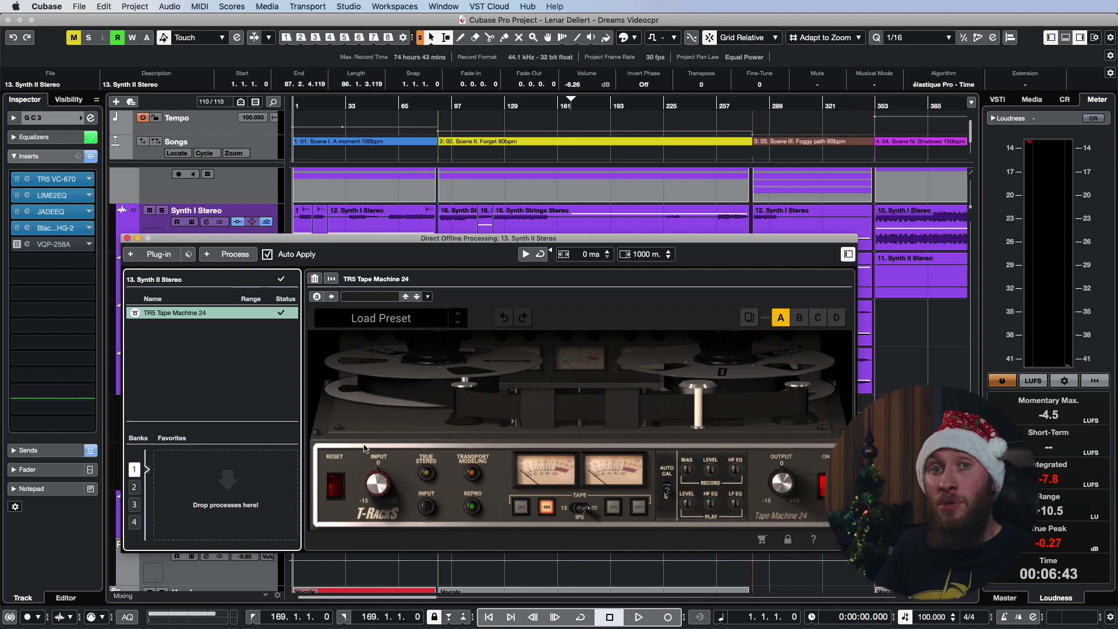
Solo the Synth II Stereo track and play it from bar 20 with the TR5 Tape Machine 24 offline process in view
left_click_drag(336, 239, 285, 355)
key("s")
left_click(334, 269)
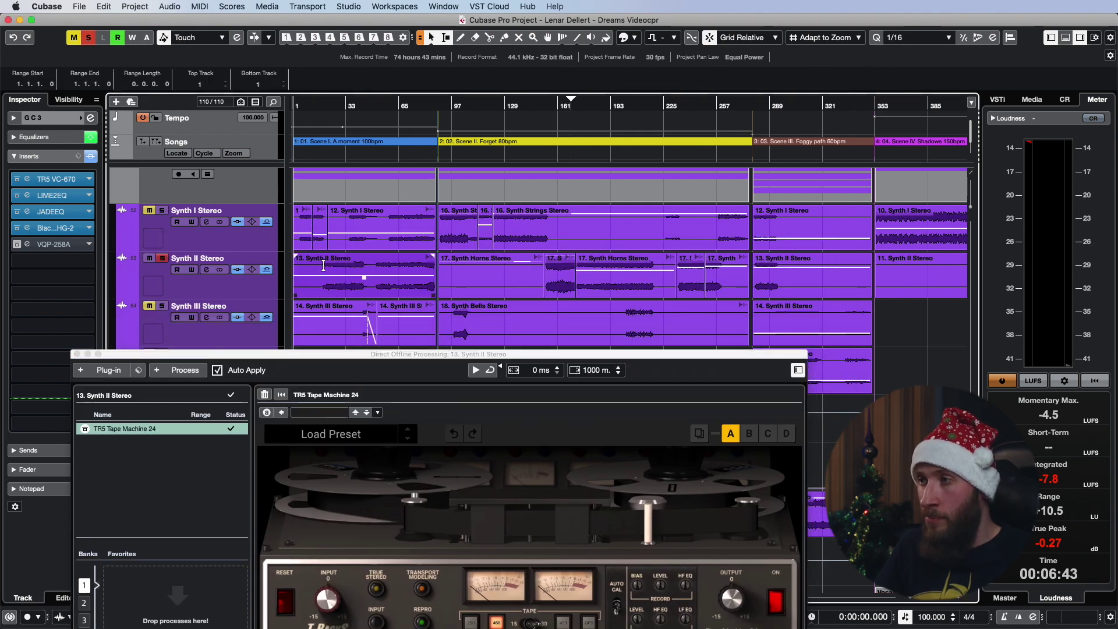
key("space")
left_click_drag(365, 355, 348, 283)
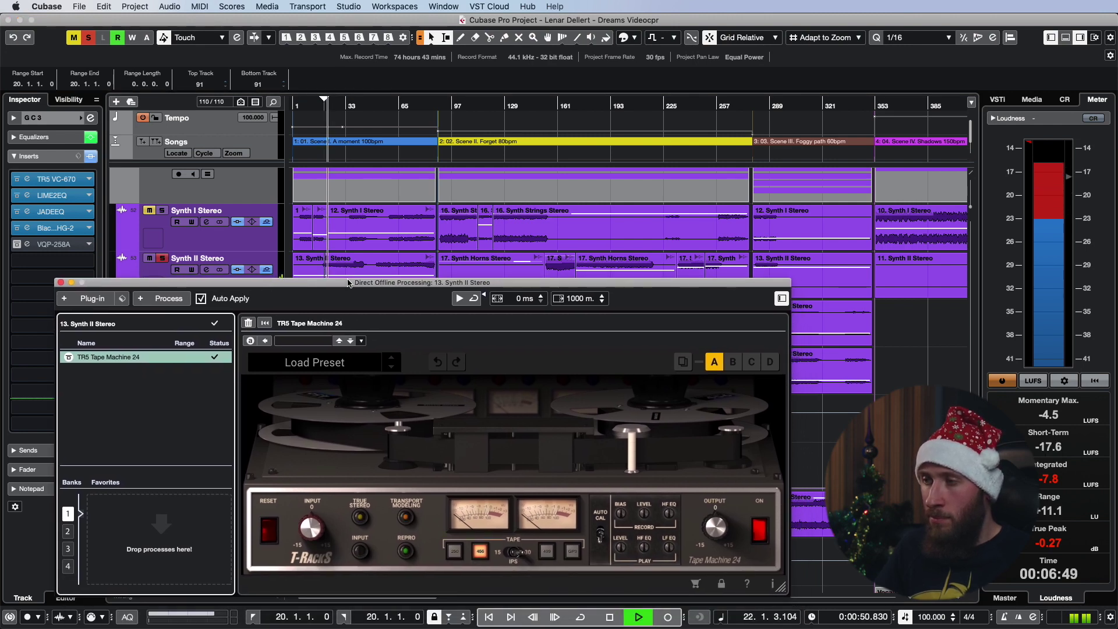
key("space")
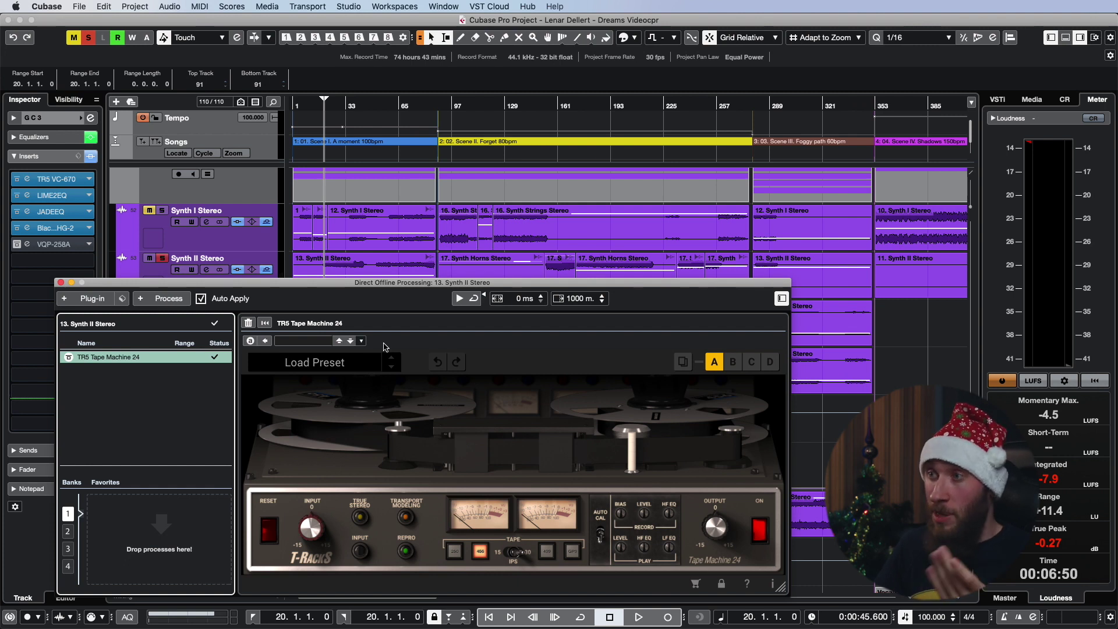
Close the offline processing window and select the Synth II Stereo track to view its inserts with all scenes shown
left_click(60, 282)
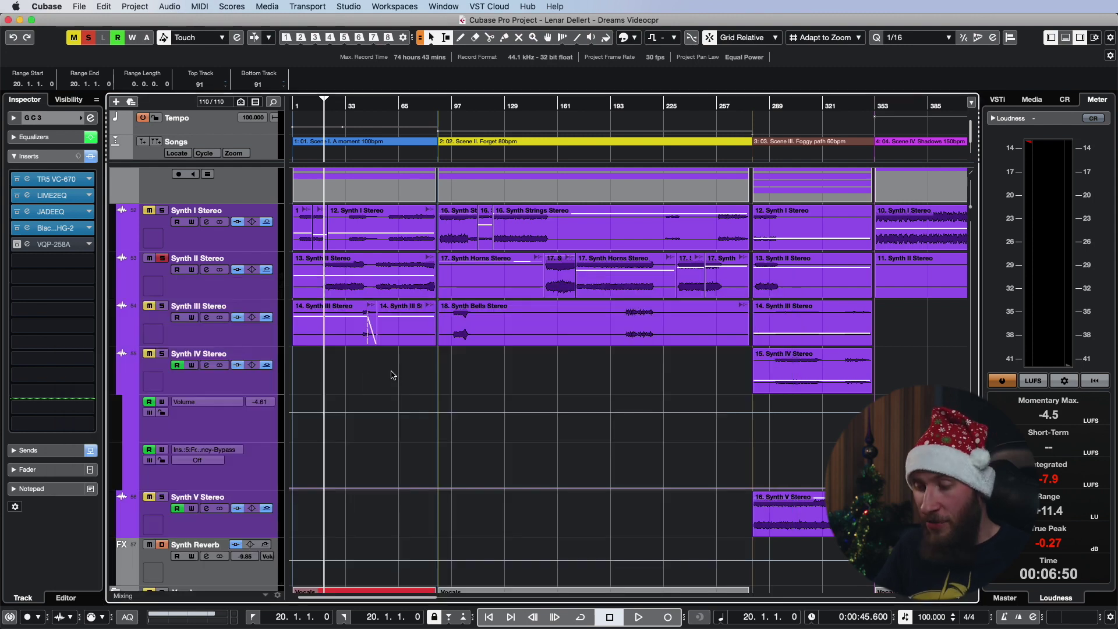
key("g")
key("g")
key("g")
key("g")
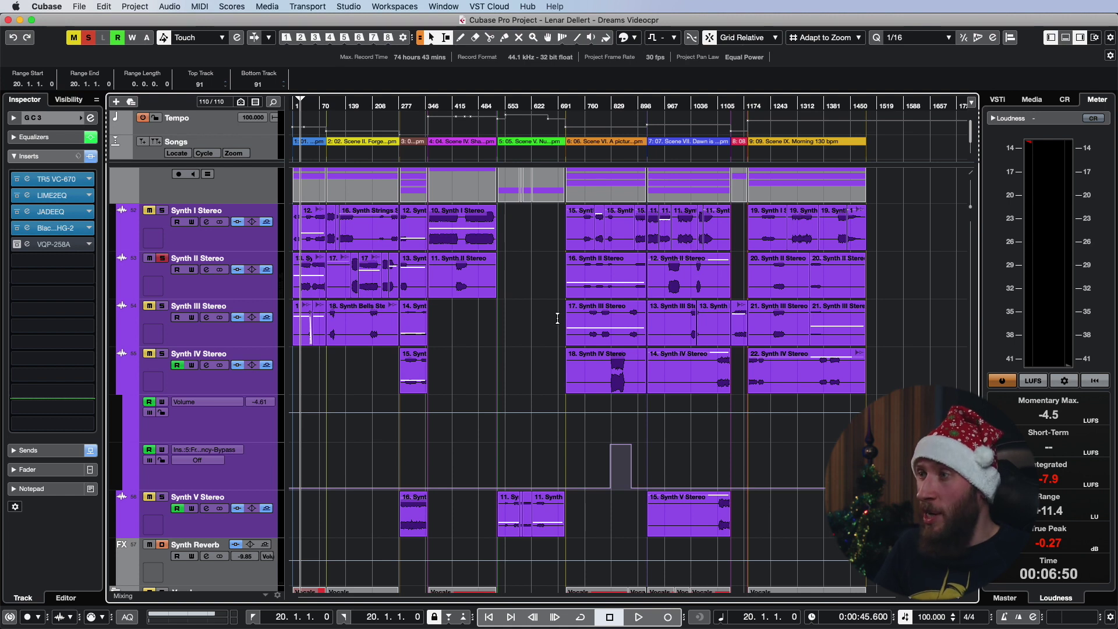
left_click(260, 296)
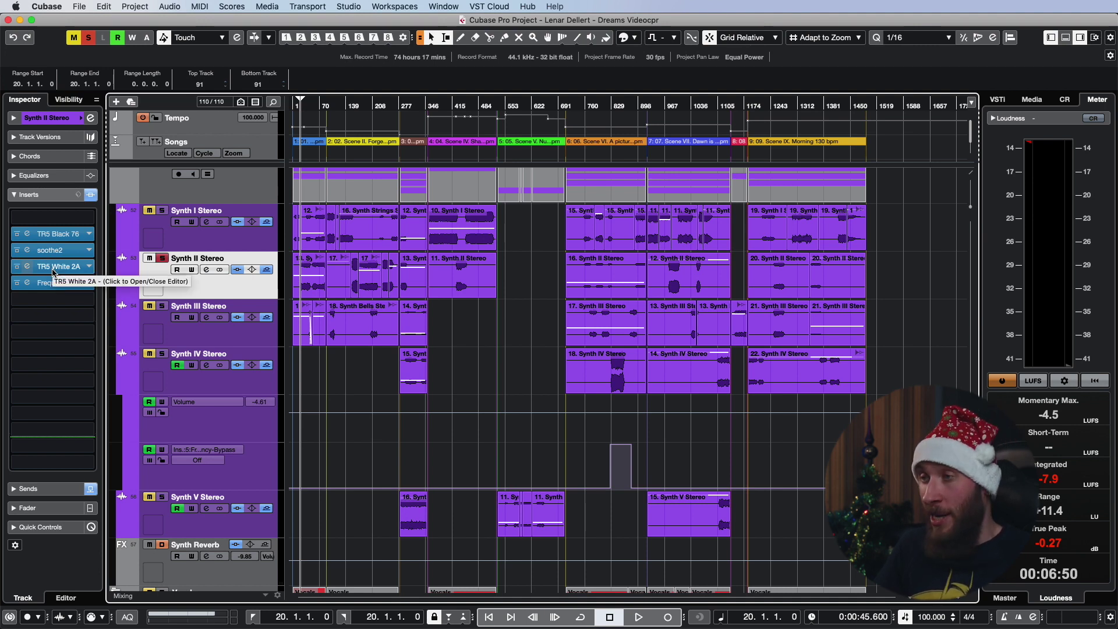
Open Direct Offline Processing for the 17. Synth Horns Stereo clip at bar 171 to view its tape process, and close it
left_click(314, 245)
key("F7")
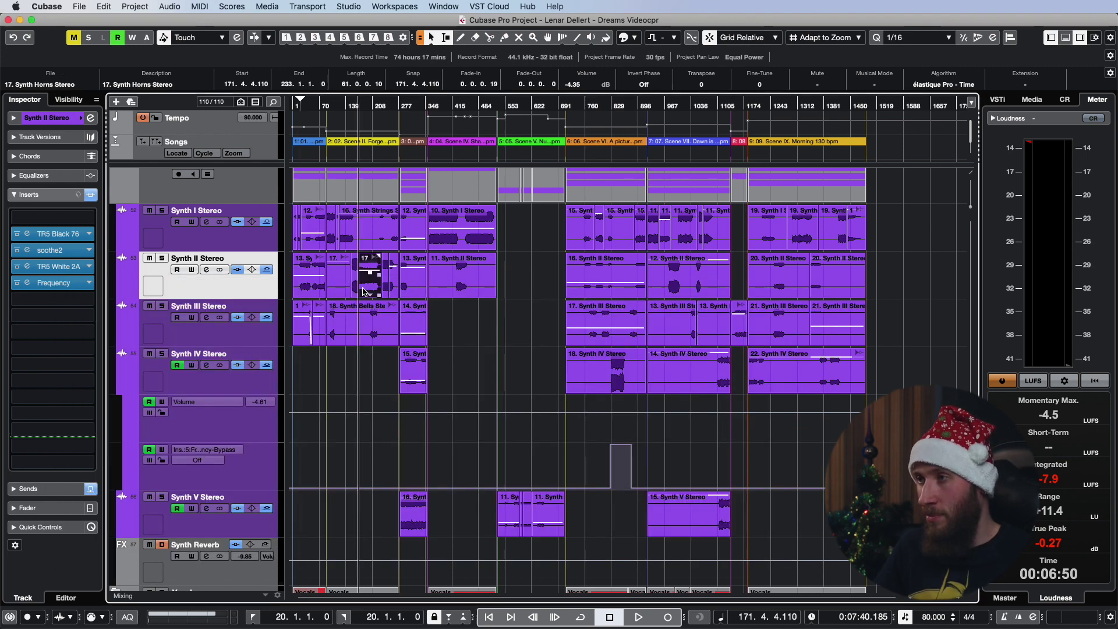
key("F7")
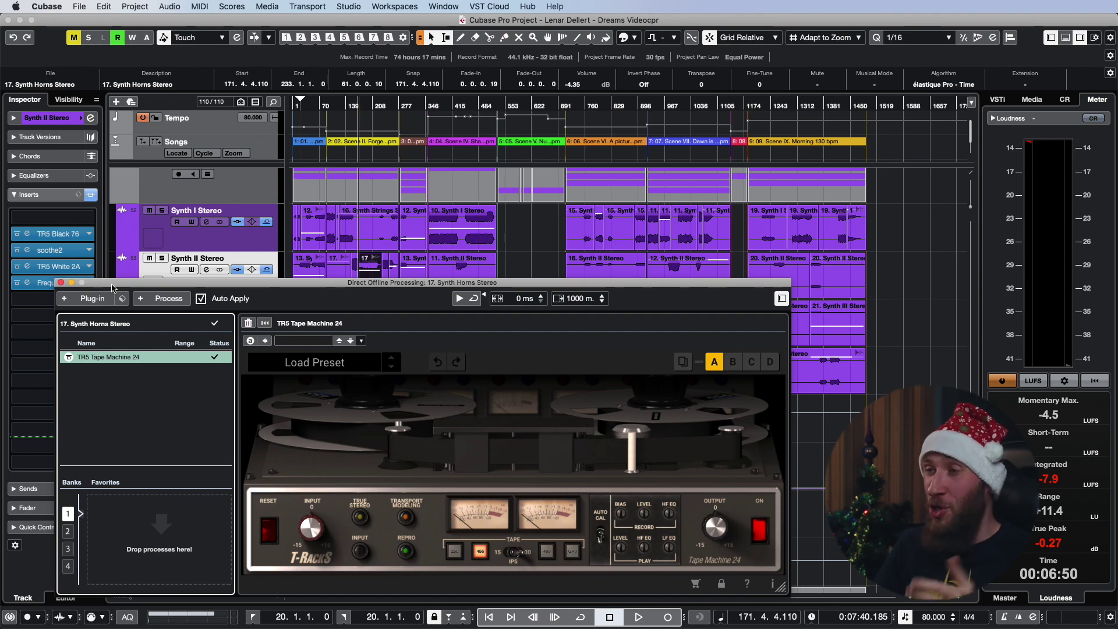
left_click(61, 283)
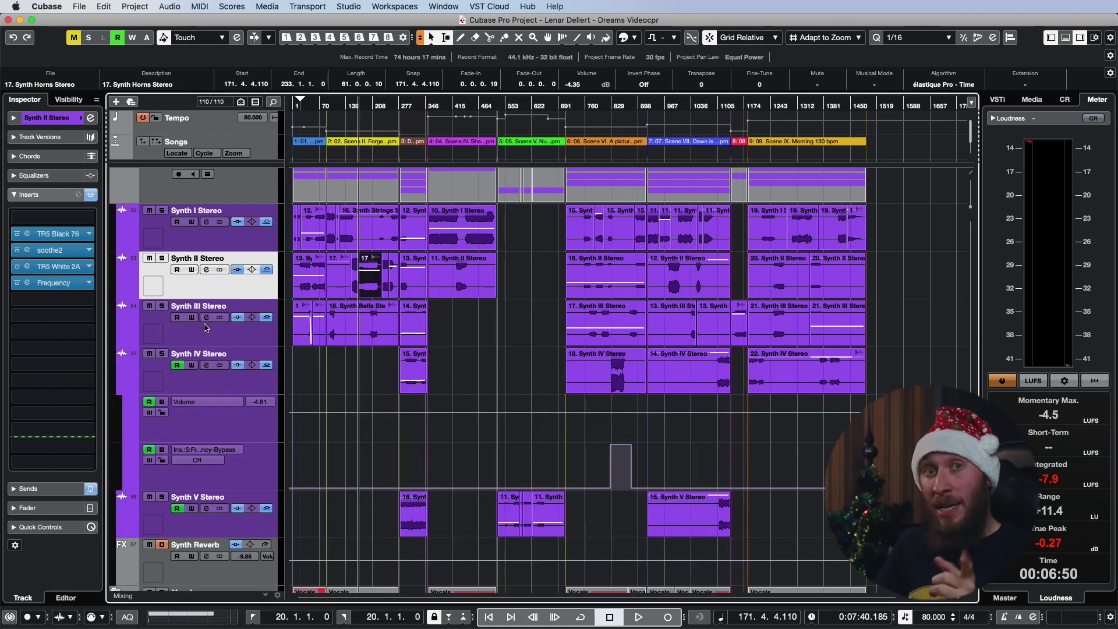
left_click(365, 345)
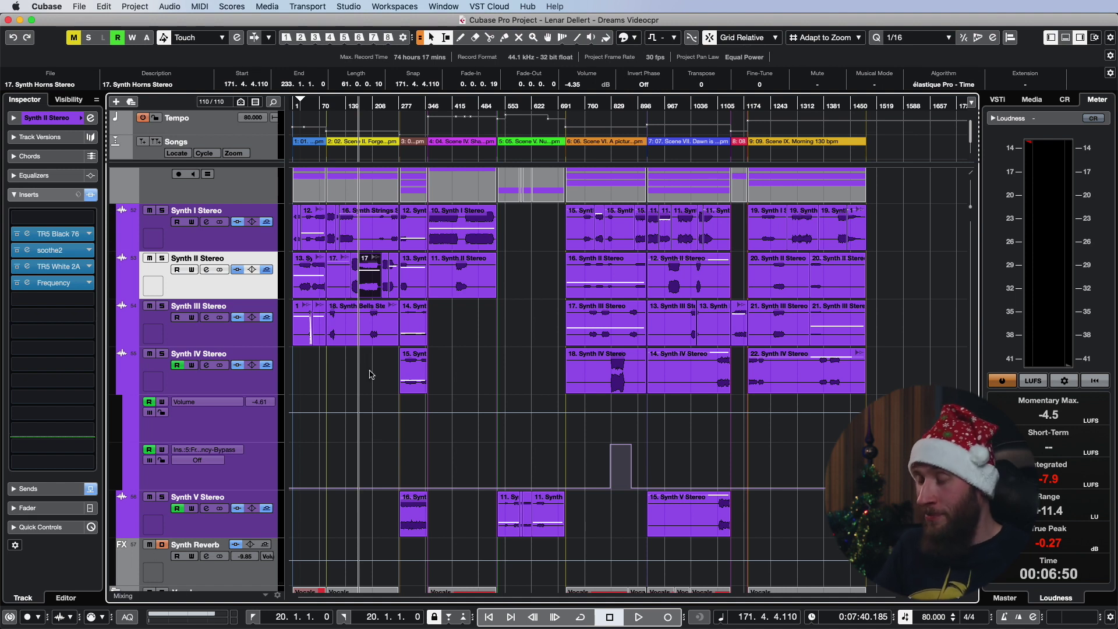
Open the MixConsole, show only channels for tracks with data at the cursor position, and look through the filtered channels
key("F3")
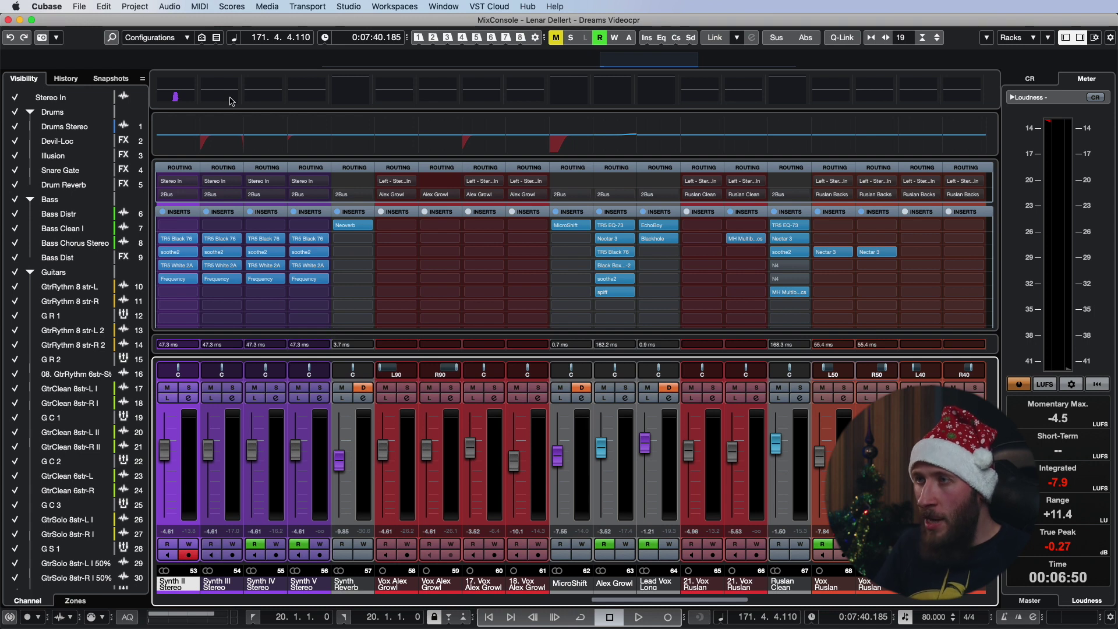
left_click(216, 39)
left_click(213, 39)
left_click(204, 39)
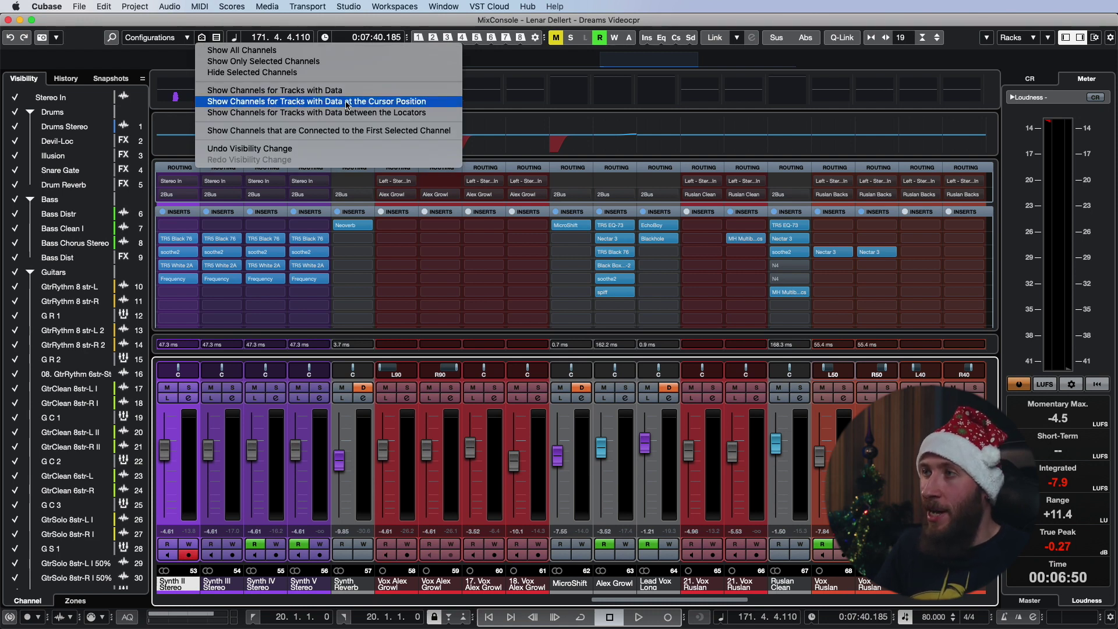
left_click(376, 103)
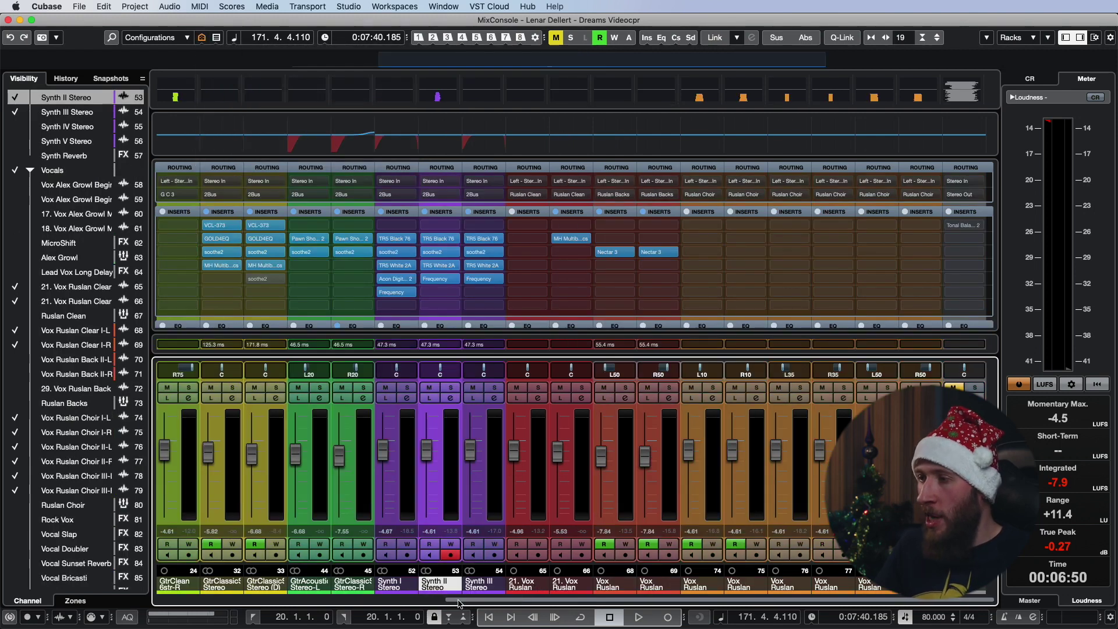
left_click_drag(475, 603, 171, 604)
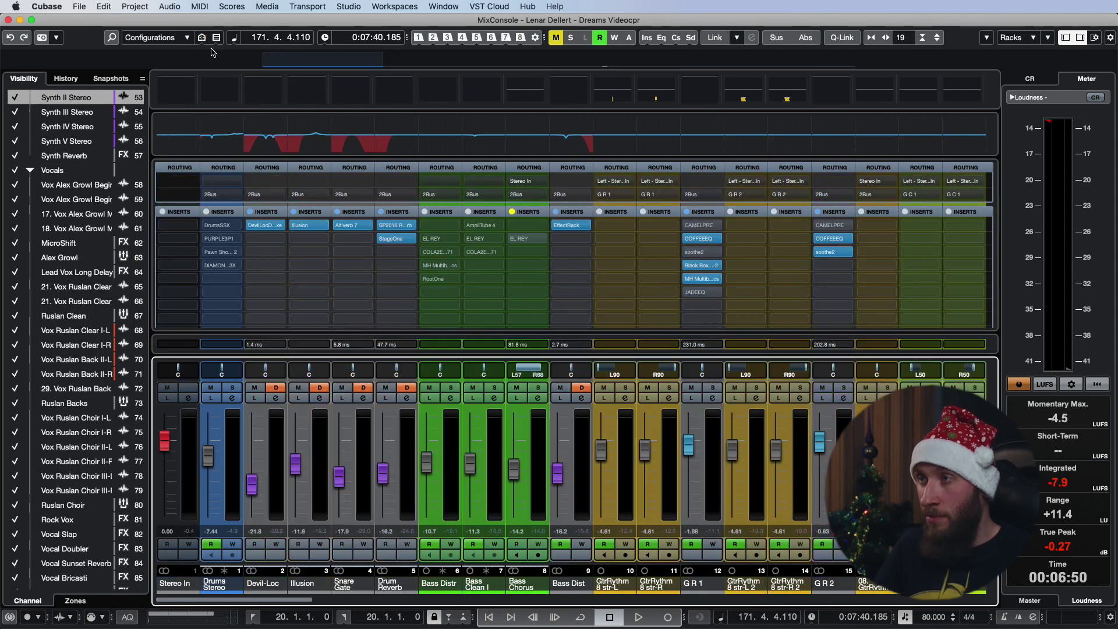
Close the MixConsole, open the Audio Mixdown export dialog and move it clear of the upper edge of the project window
key("F3")
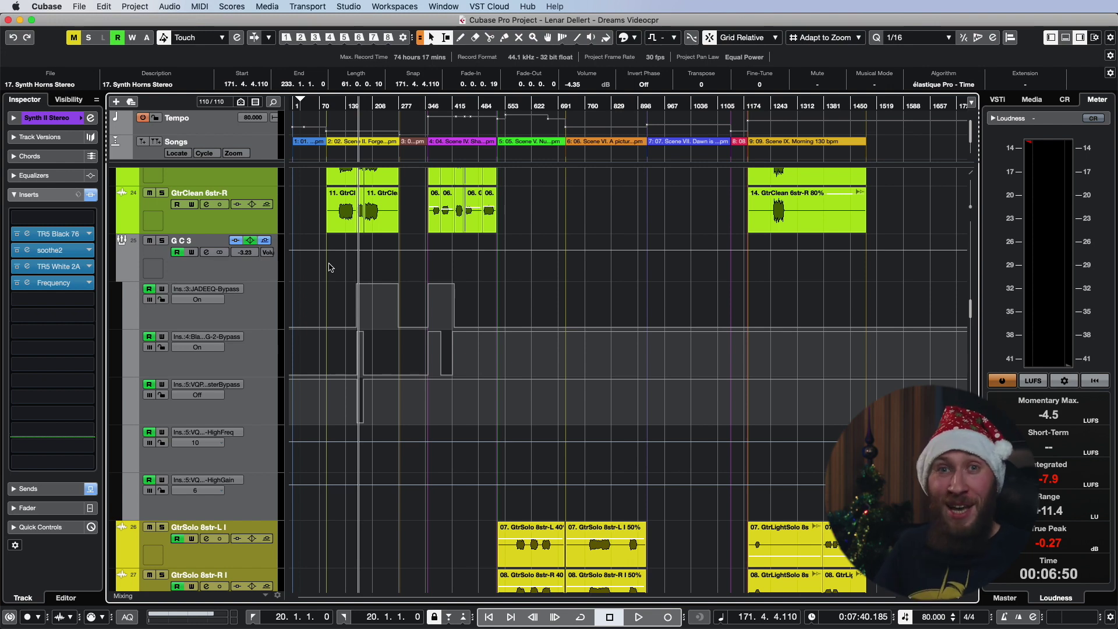
left_click(78, 7)
mouse_move(105, 174)
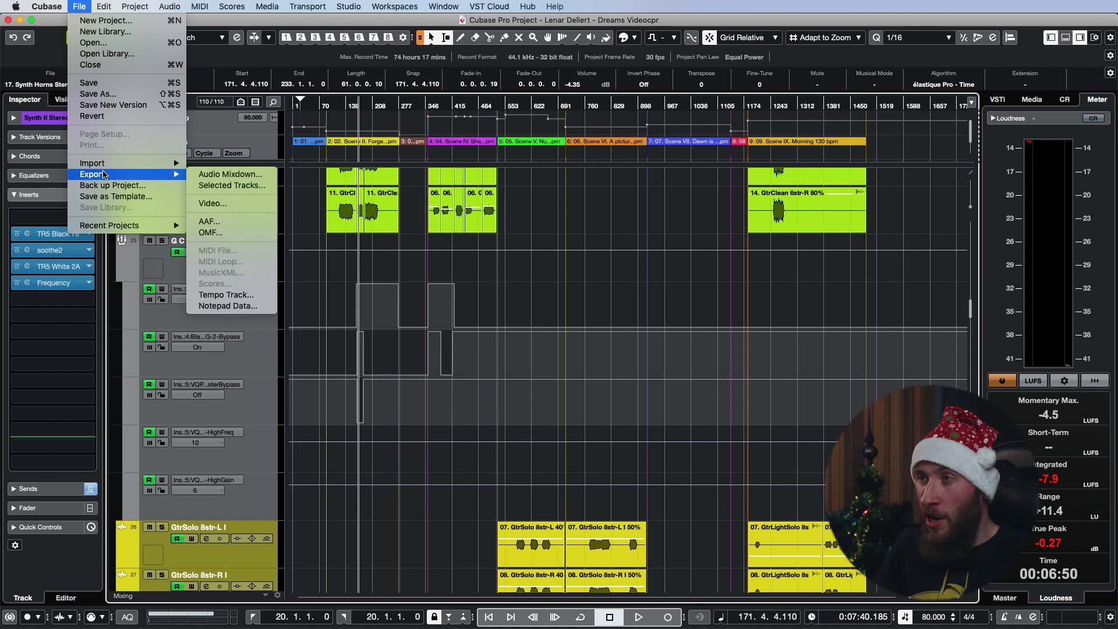
left_click(209, 175)
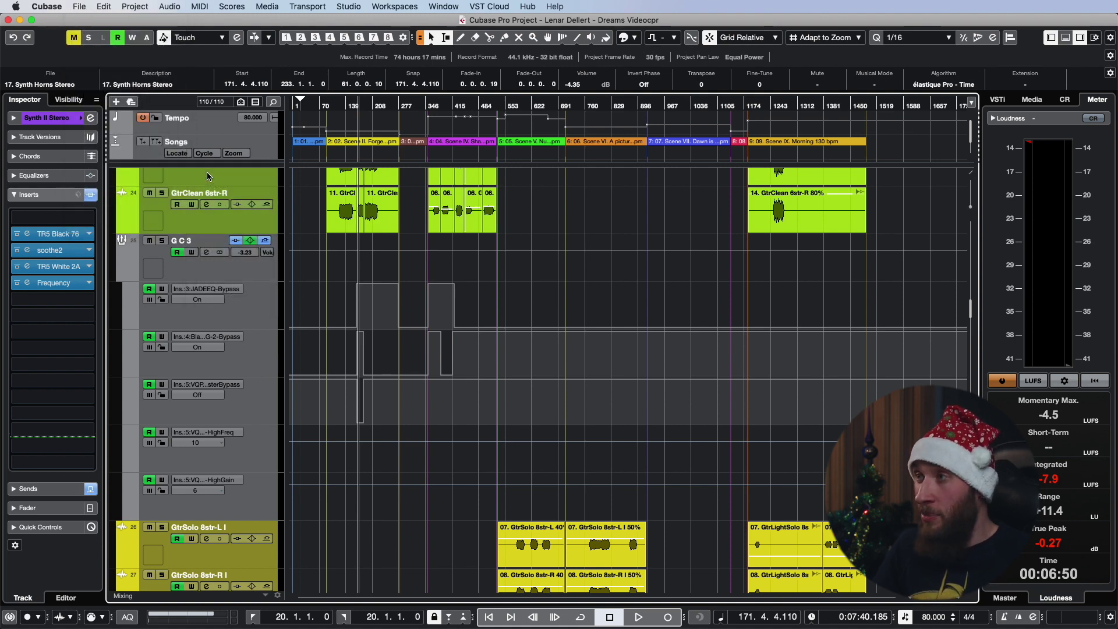
left_click_drag(403, 27, 332, 40)
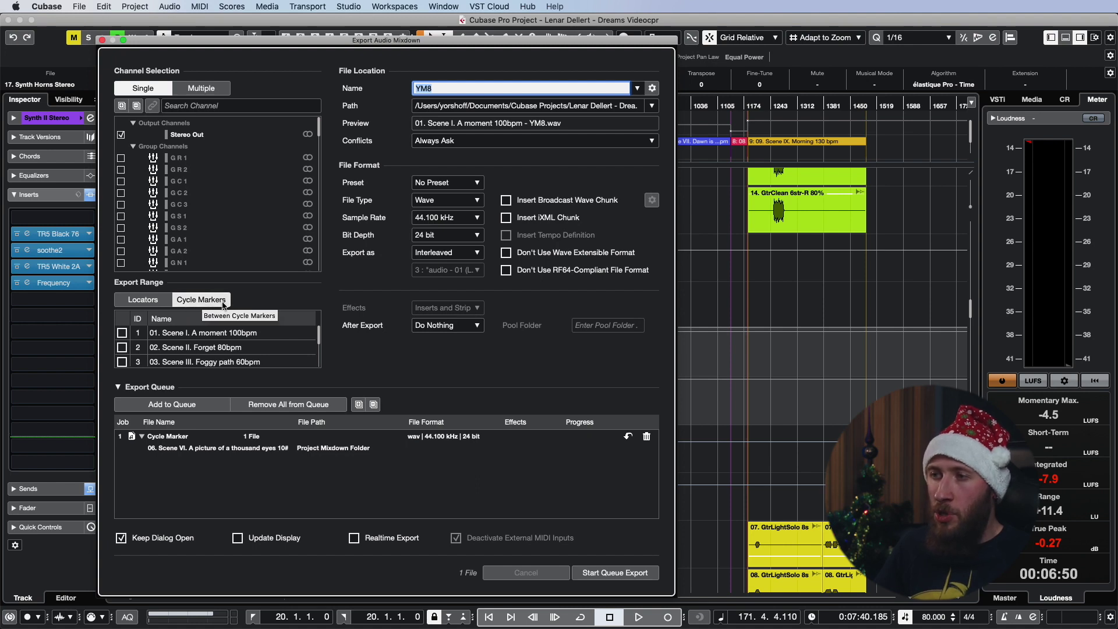
Include all nine cycle markers, from 01. Scene I to 09. Scene IX, in the mixdown's export range
left_click(122, 332)
left_click(122, 347)
left_click(123, 363)
scroll(122, 361, "down", 3)
left_click(122, 333)
left_click(122, 348)
scroll(122, 348, "down", 3)
left_click(122, 333)
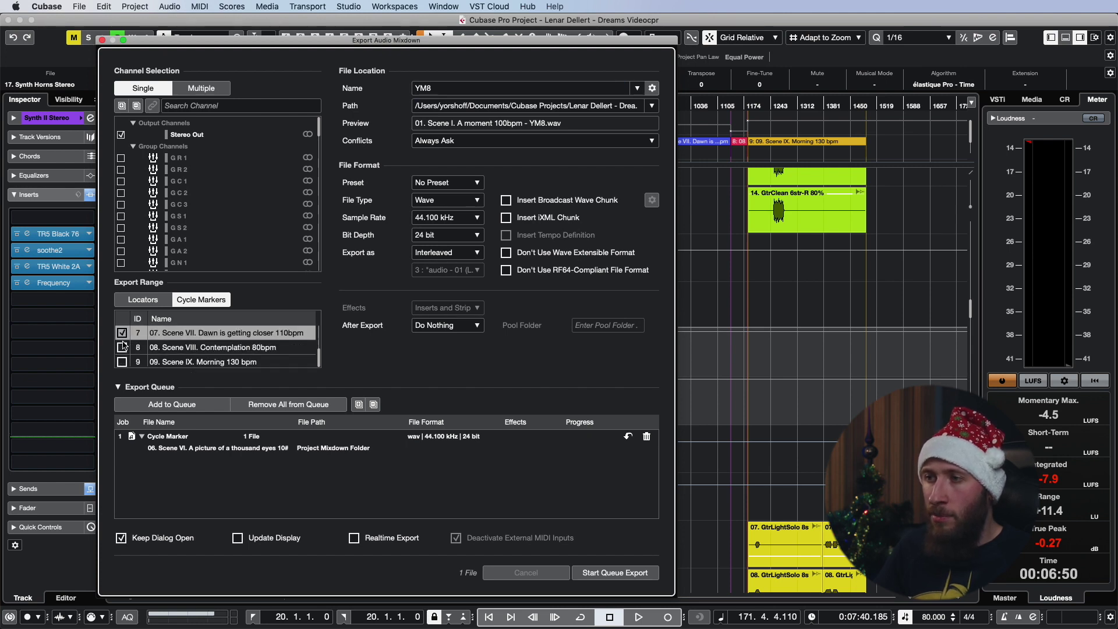
left_click(122, 347)
left_click(121, 362)
Delete the existing 06. Scene VI job from the export queue and queue the selected cycle markers as a new job
left_click(646, 437)
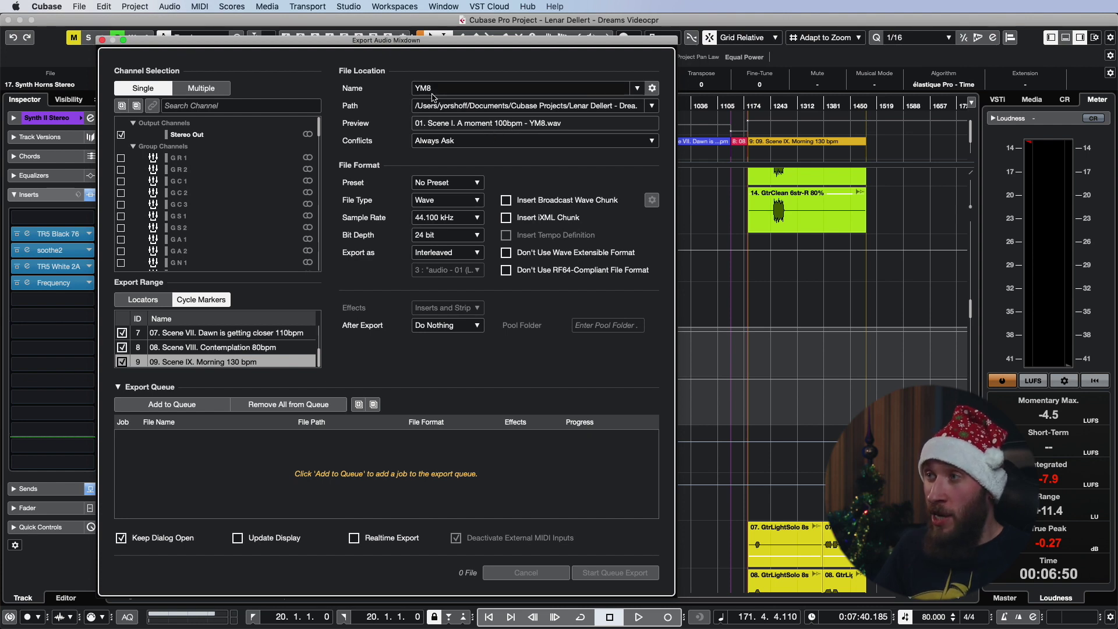
left_click(161, 407)
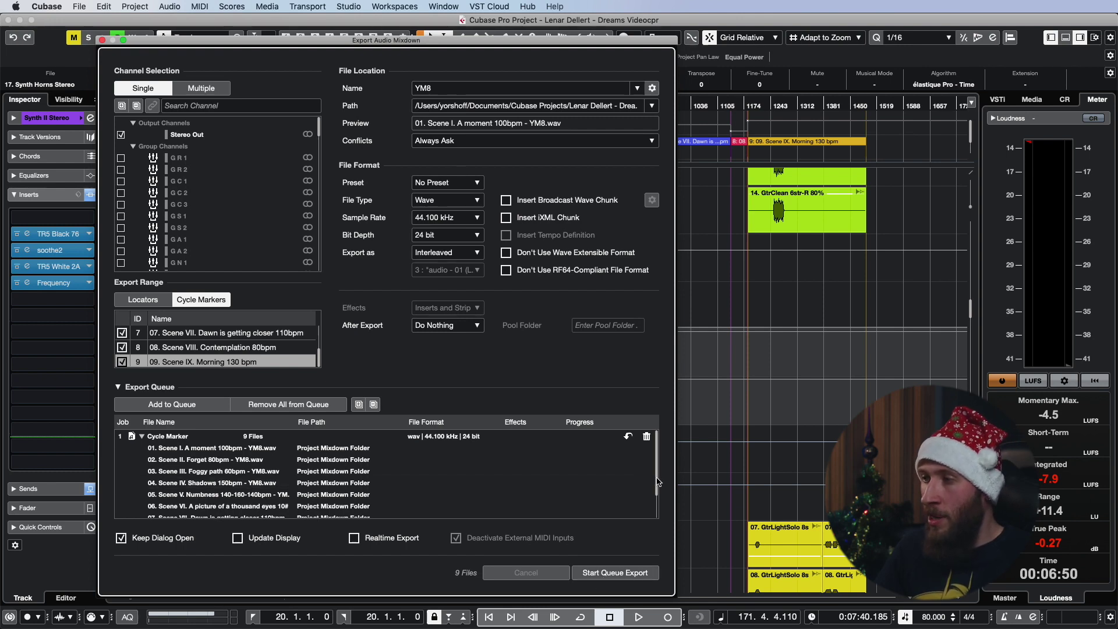
left_click_drag(656, 482, 656, 482)
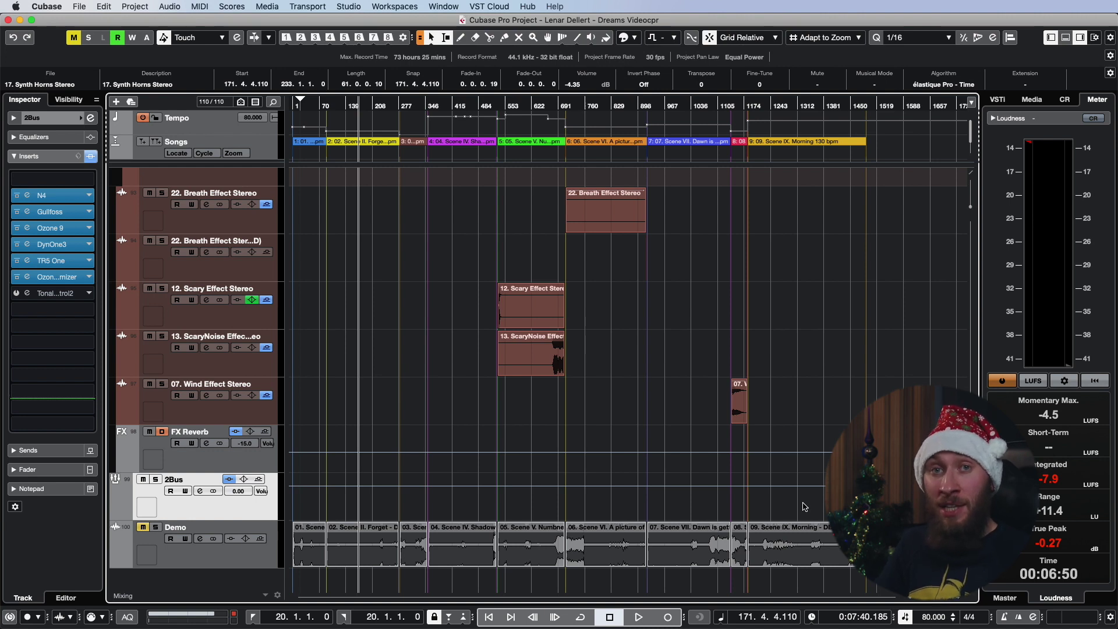
Open the MixConsole at the 2Bus channel to view its insert chain
key("F3")
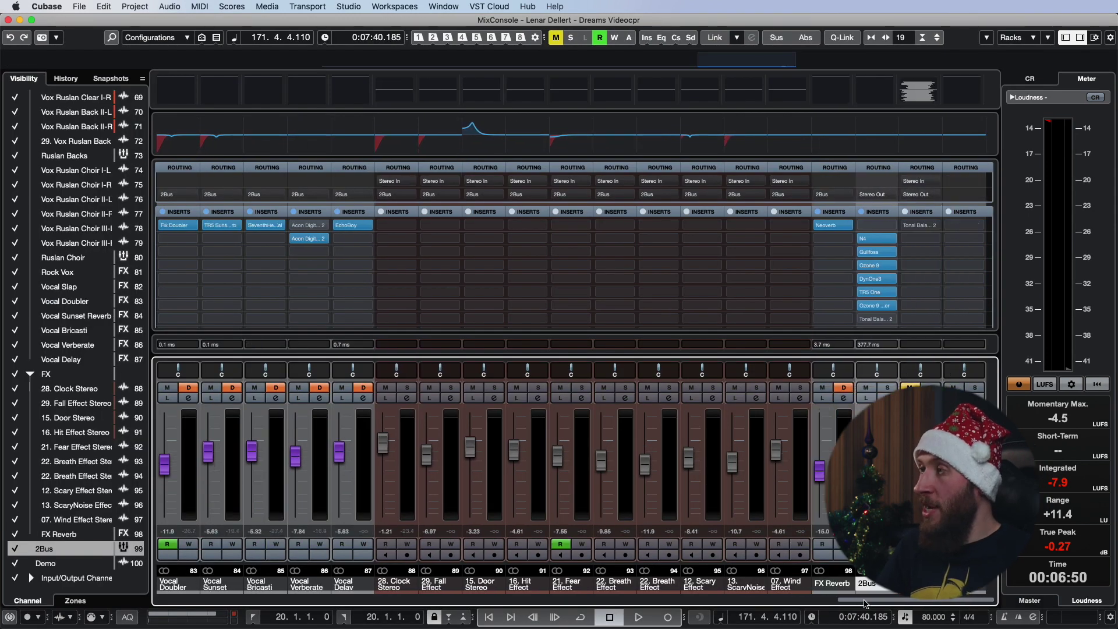